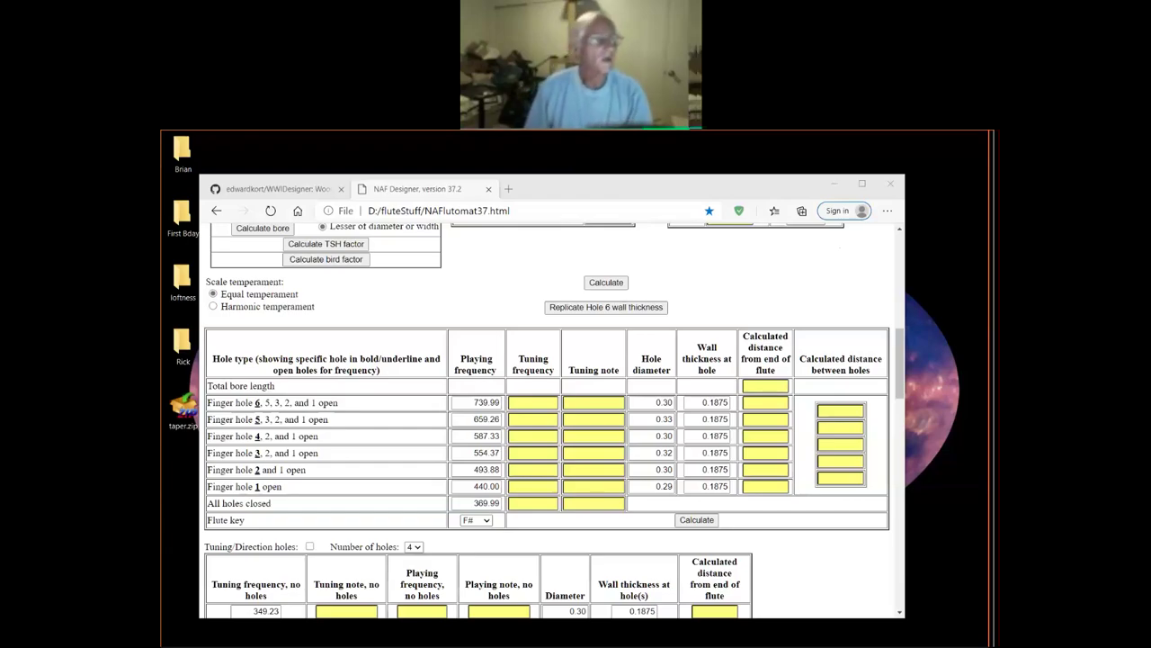
Step: Calculate the F# flute hole table: 15.293 total bore length, finger holes 10.627 to 4.983
scroll(630, 467, up, 2)
scroll(575, 459, down, 1)
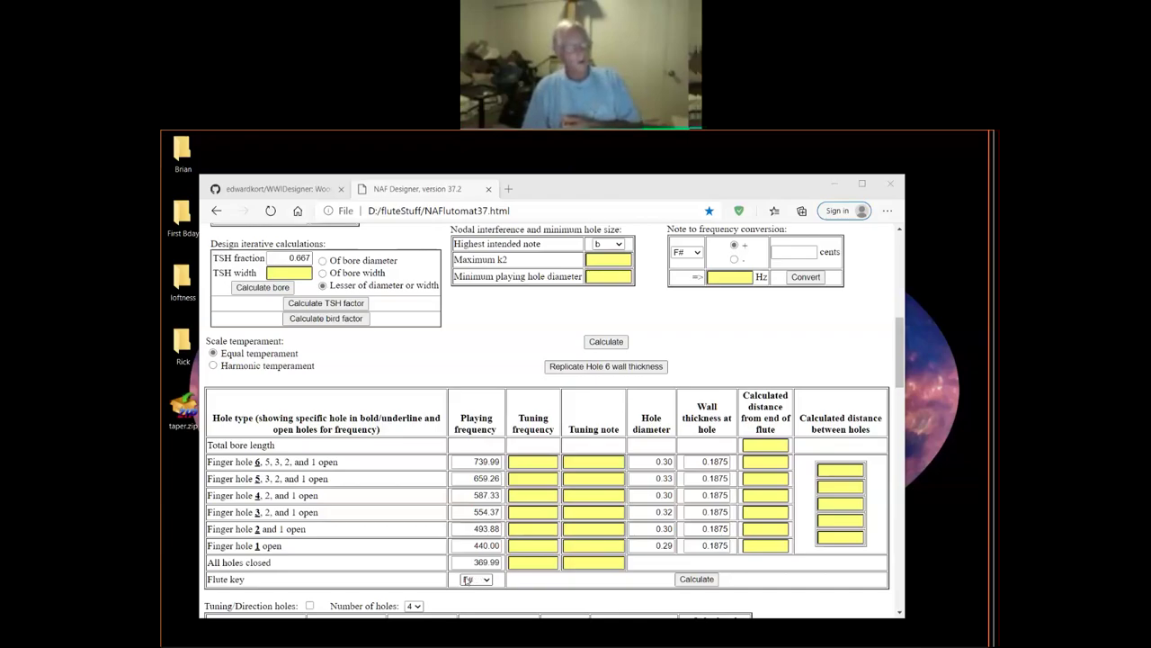
click(601, 342)
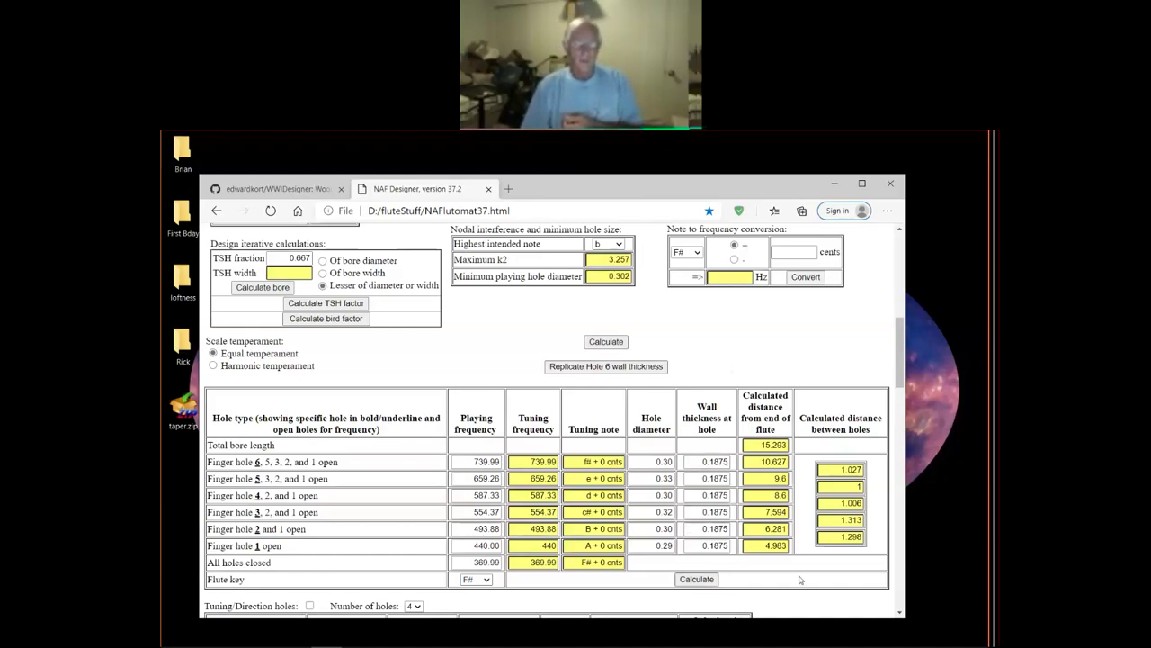
scroll(797, 567, down, 1)
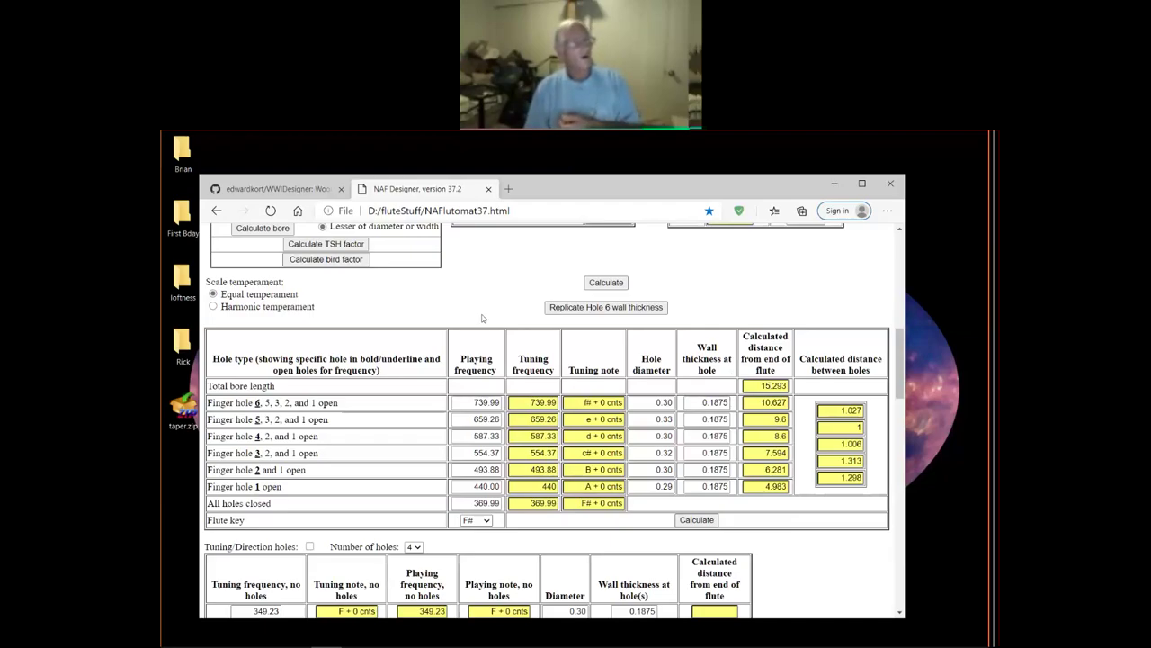
scroll(484, 314, up, 2)
scroll(392, 318, up, 1)
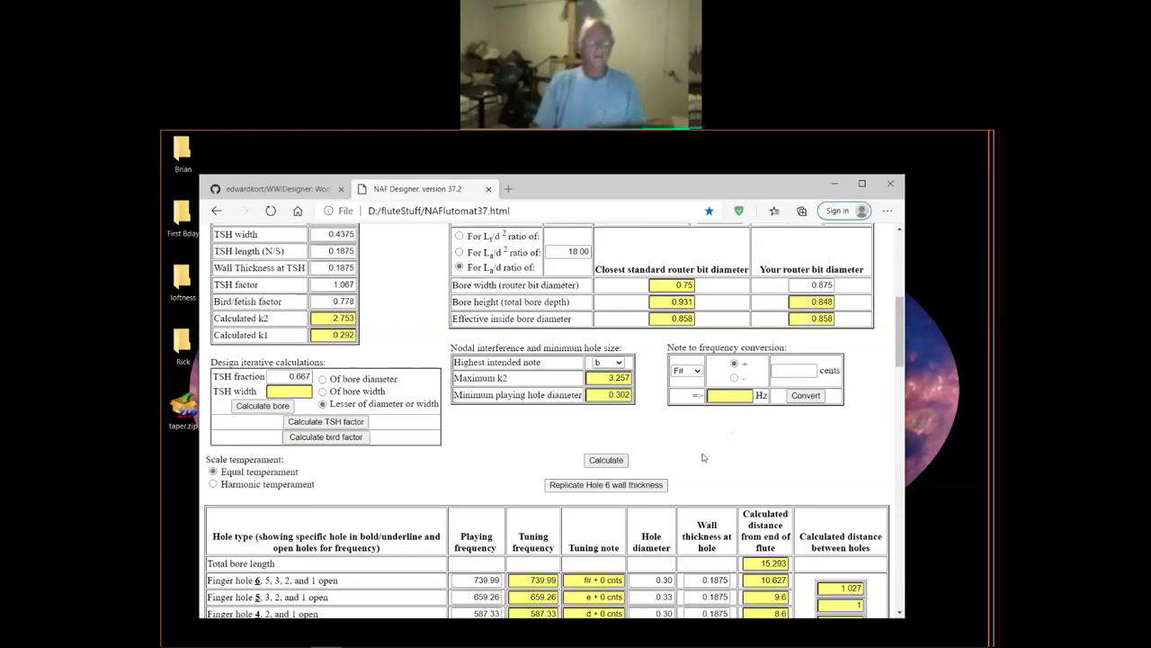
scroll(703, 464, down, 1)
scroll(706, 457, down, 1)
scroll(705, 455, down, 1)
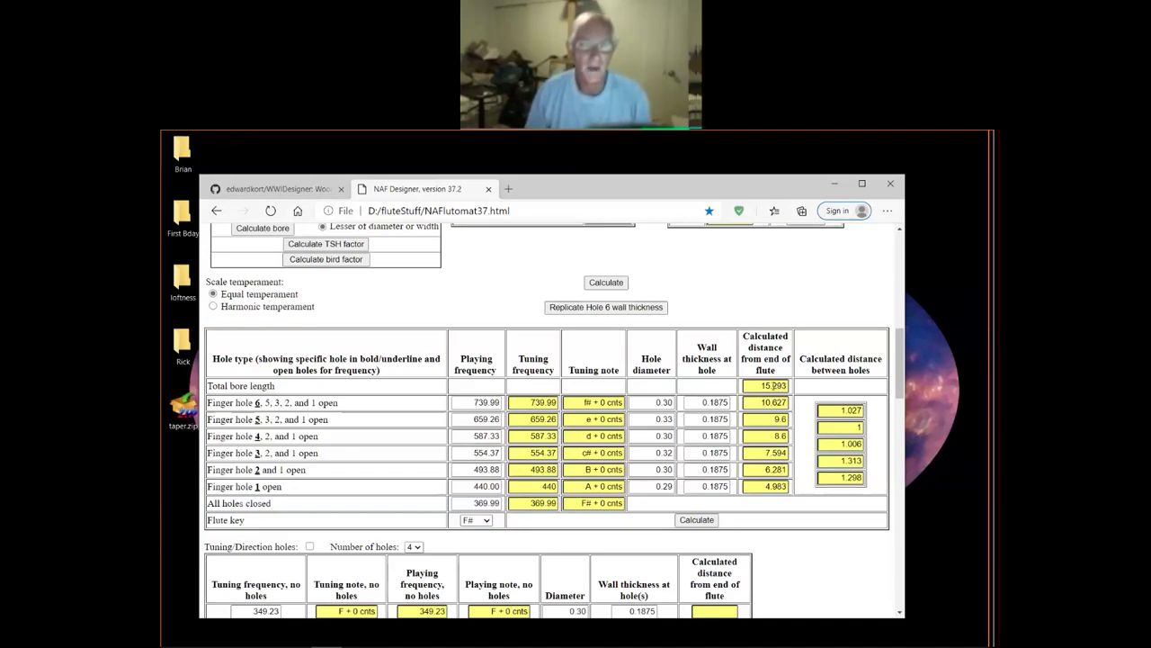
Step: Replace the total bore length's decimals so it reads 15.5 instead of 15.293
drag(773, 385, 797, 385)
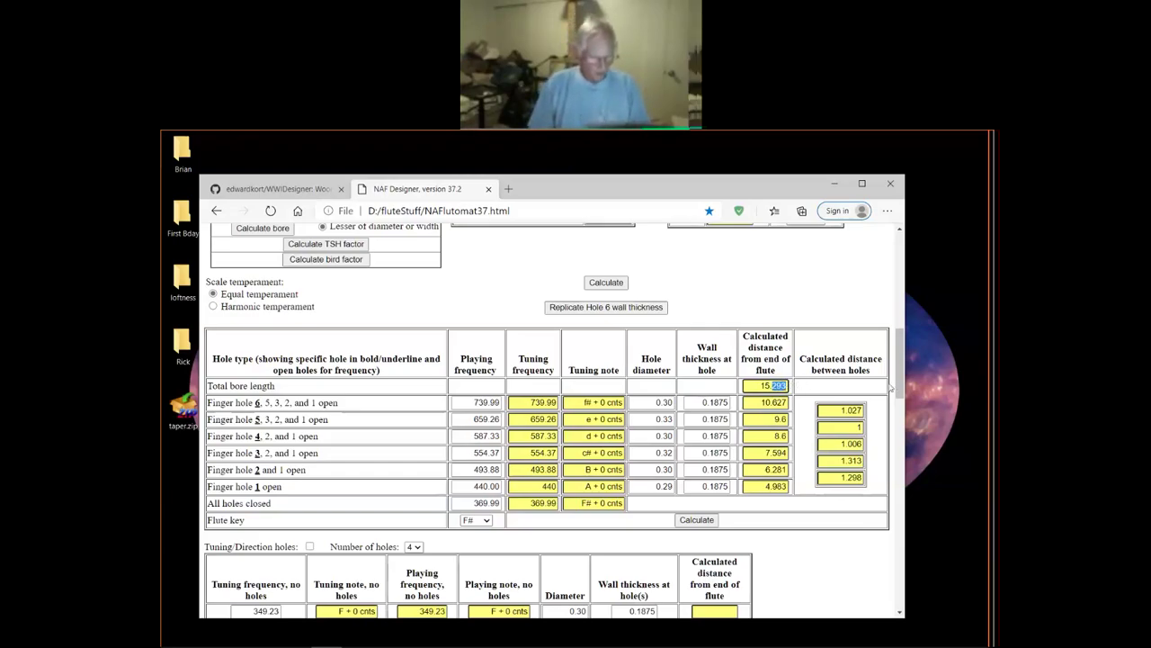
text(5)
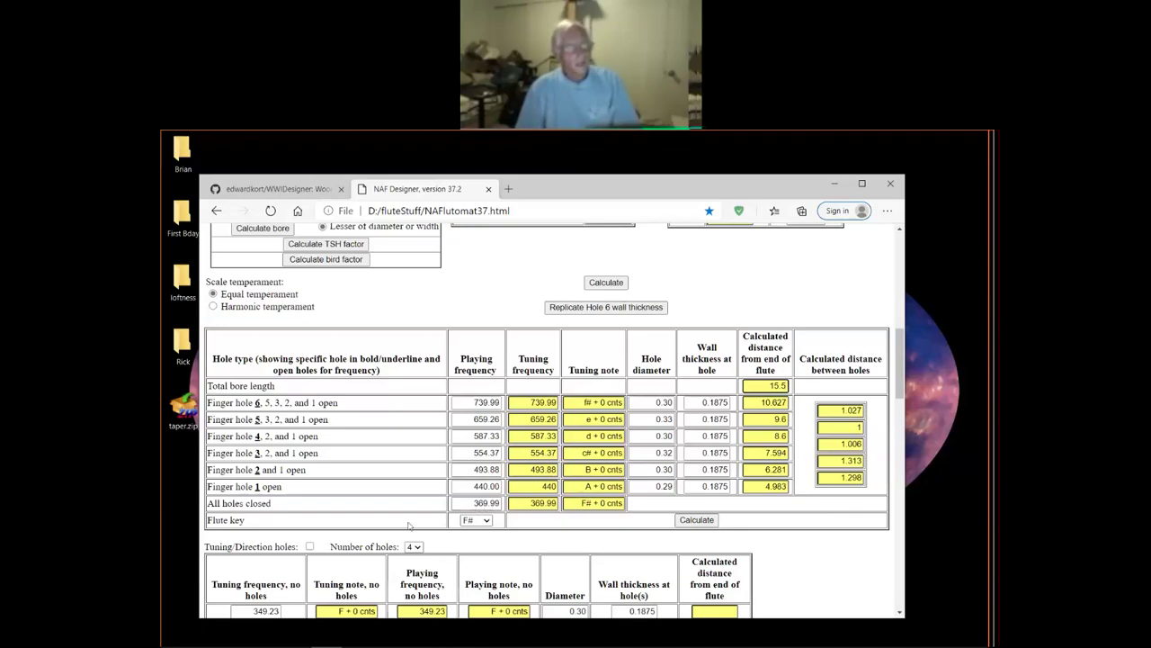
scroll(416, 520, down, 1)
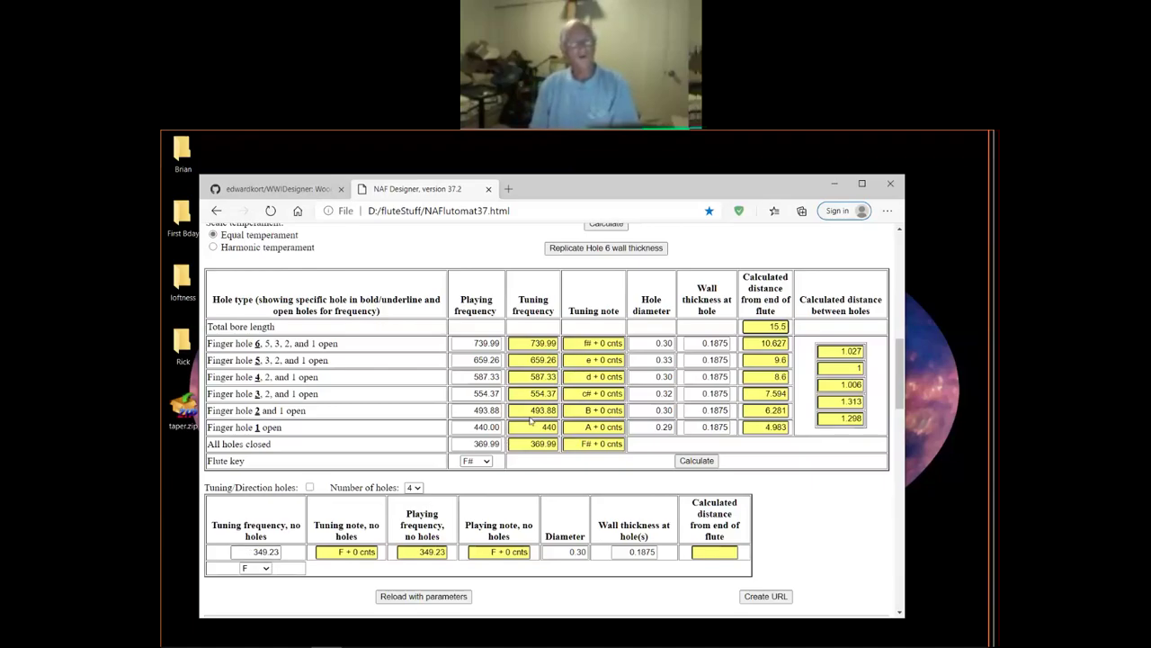
Step: Enter 370 as the 'Tuning frequency, no holes' value, replacing 349.23
click(765, 327)
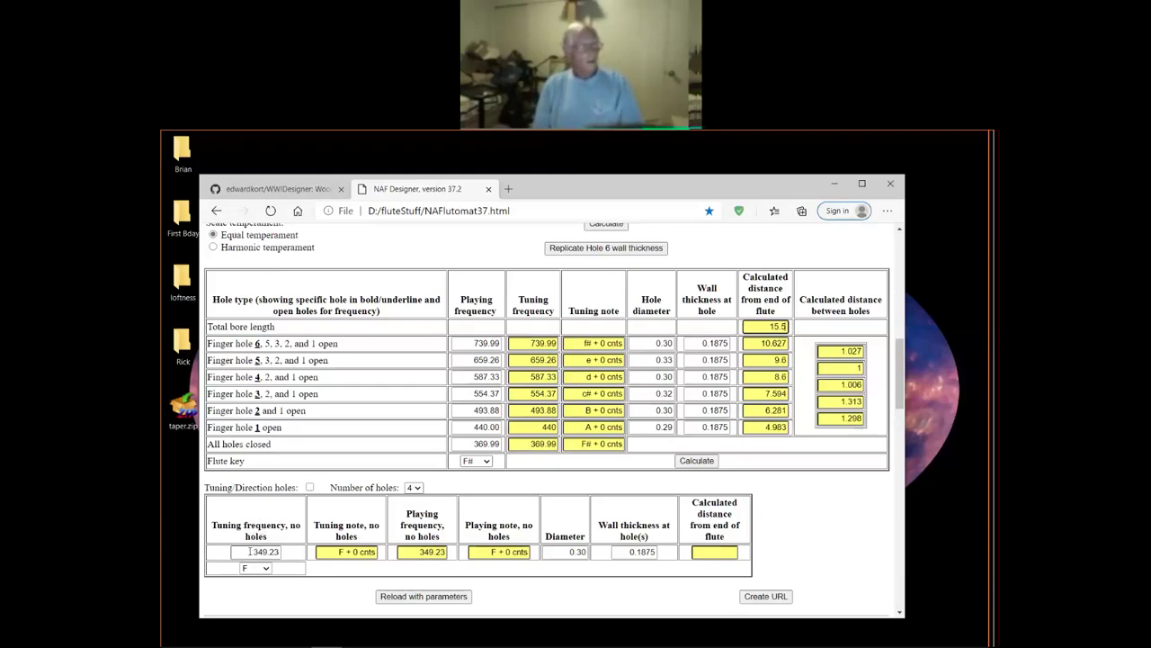
drag(250, 552, 284, 549)
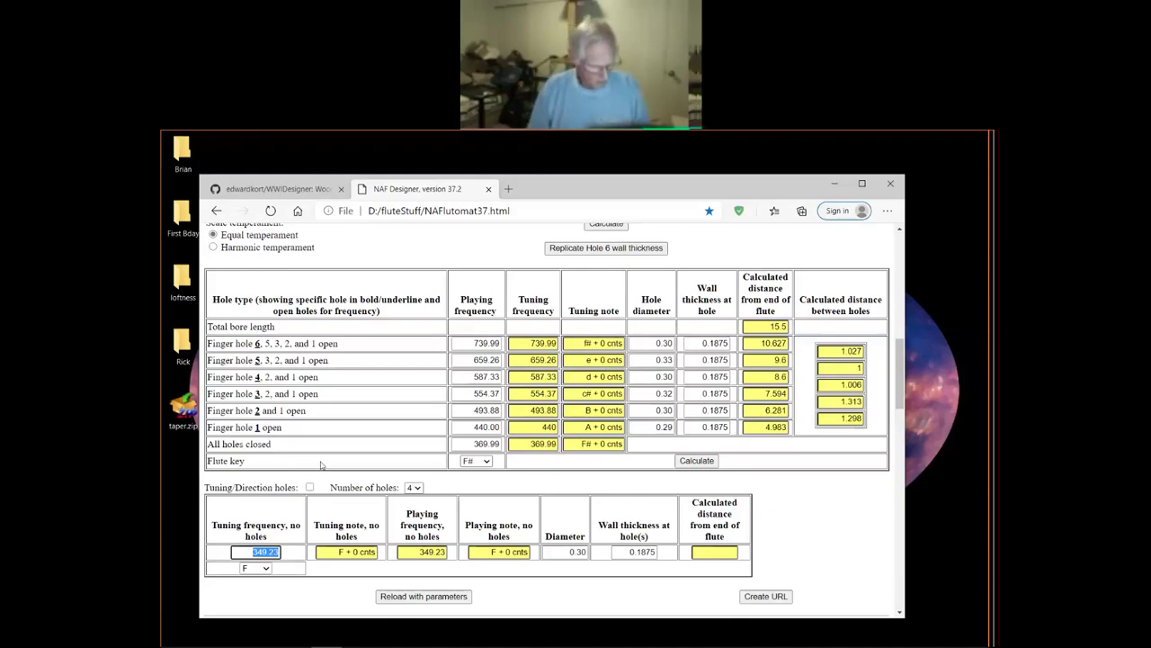
text(370)
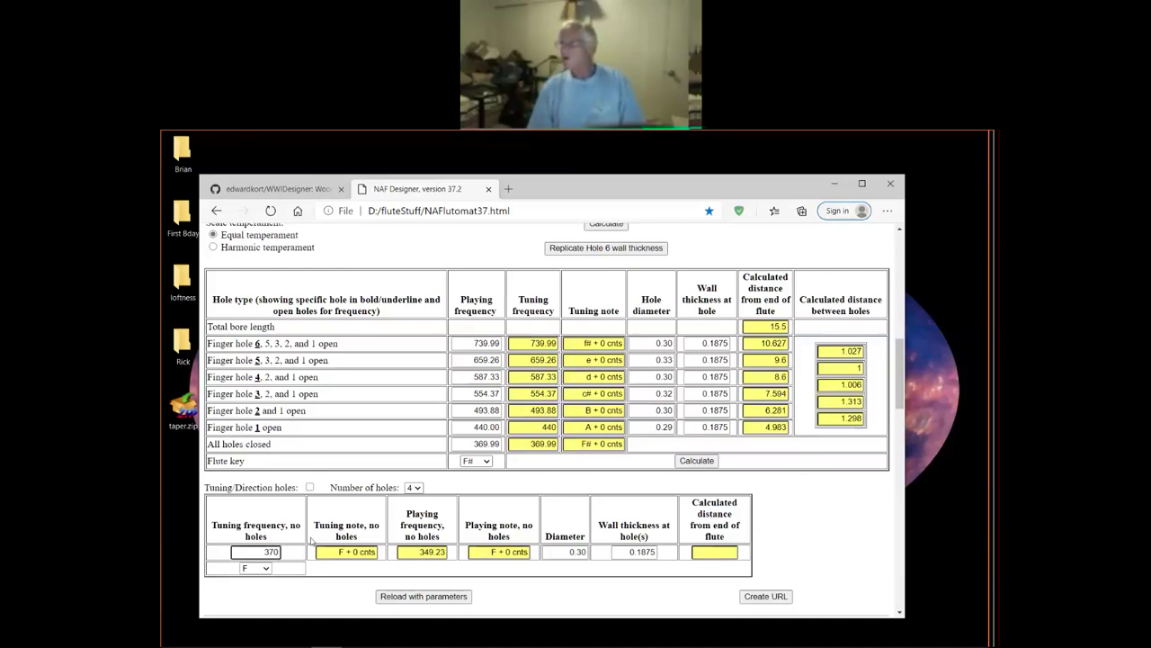
scroll(330, 502, up, 2)
scroll(330, 502, up, 3)
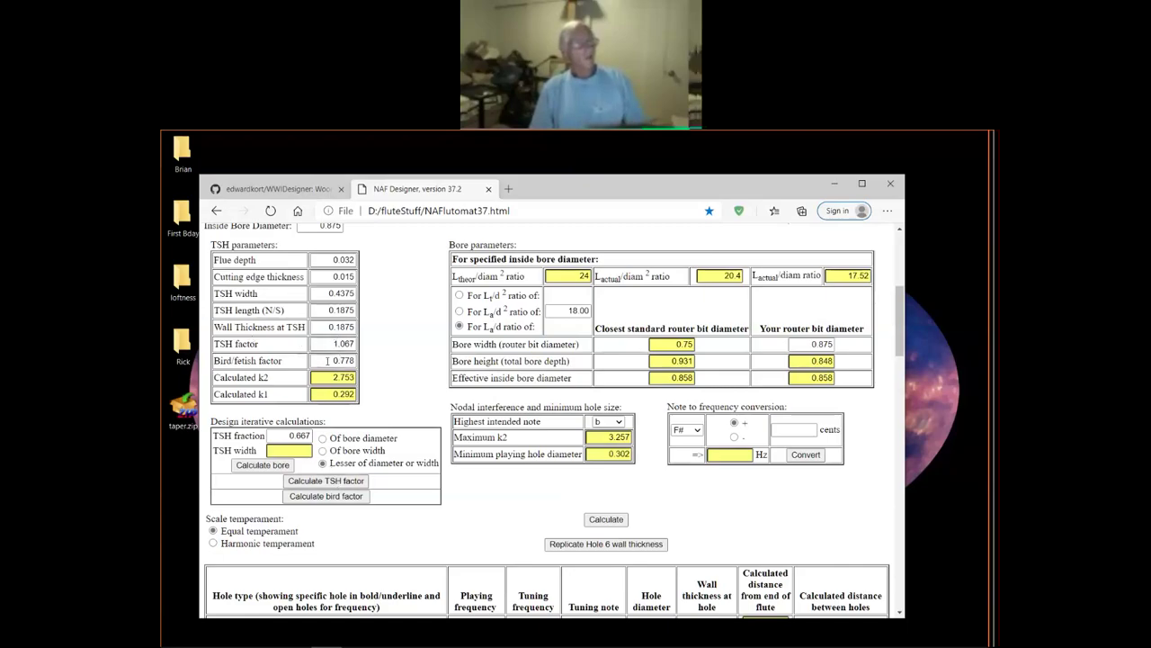
Step: Recalculate the TSH factor to 1.168, placing the direction hole at -0.159 from the flute end
click(333, 483)
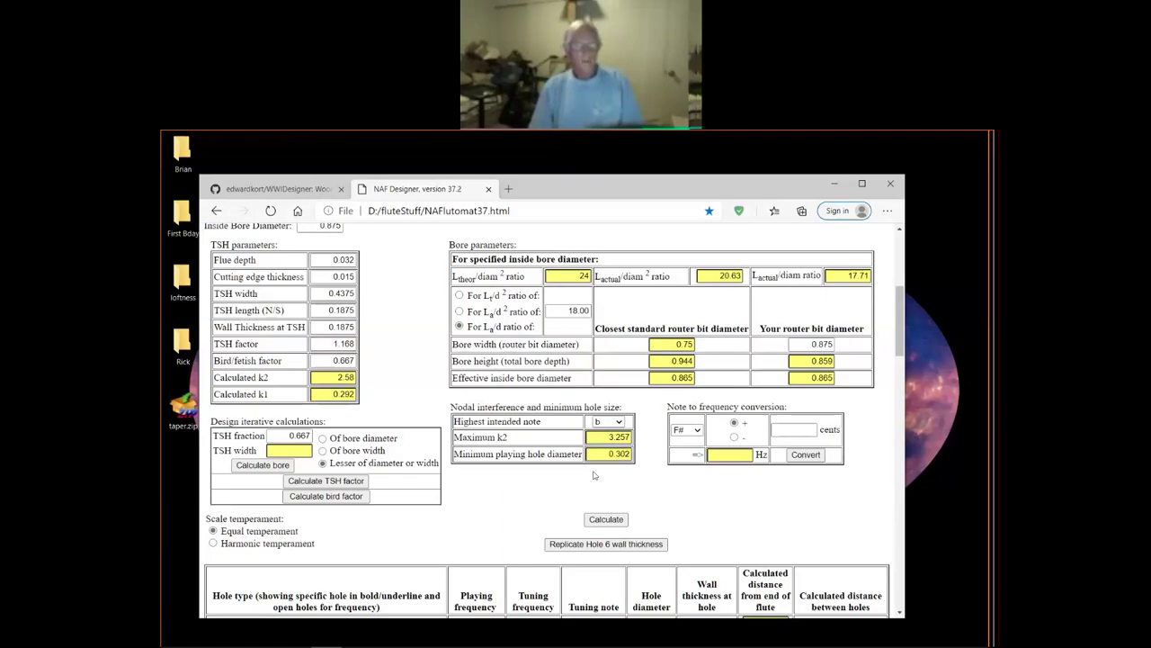
scroll(670, 499, down, 1)
scroll(710, 482, down, 2)
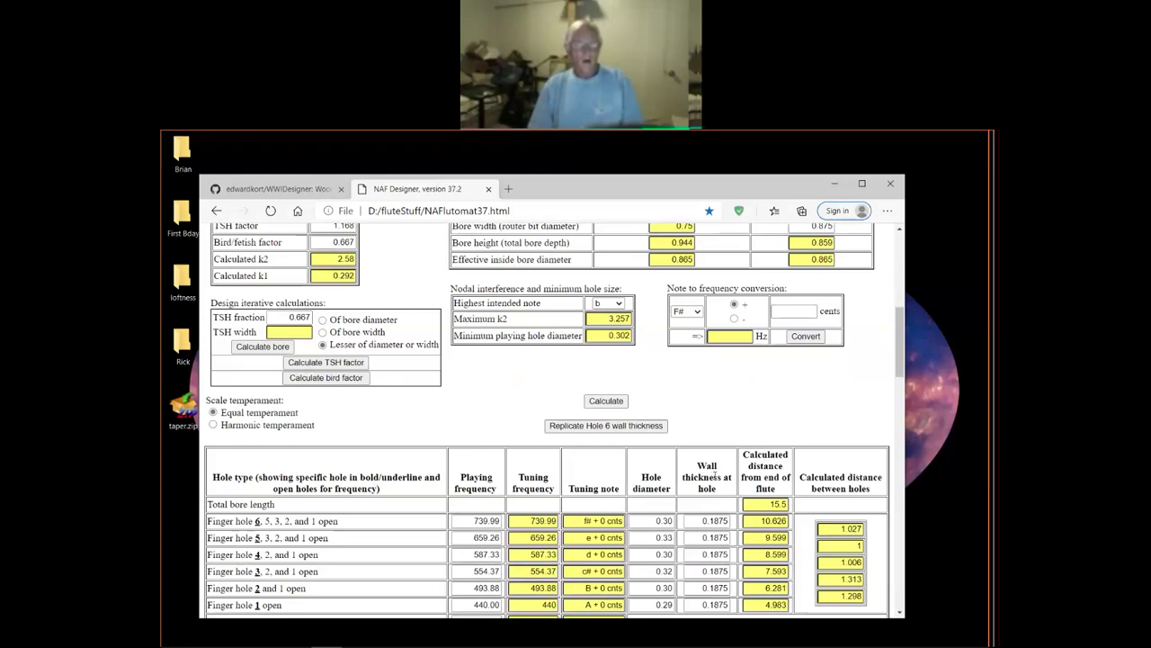
scroll(716, 474, down, 1)
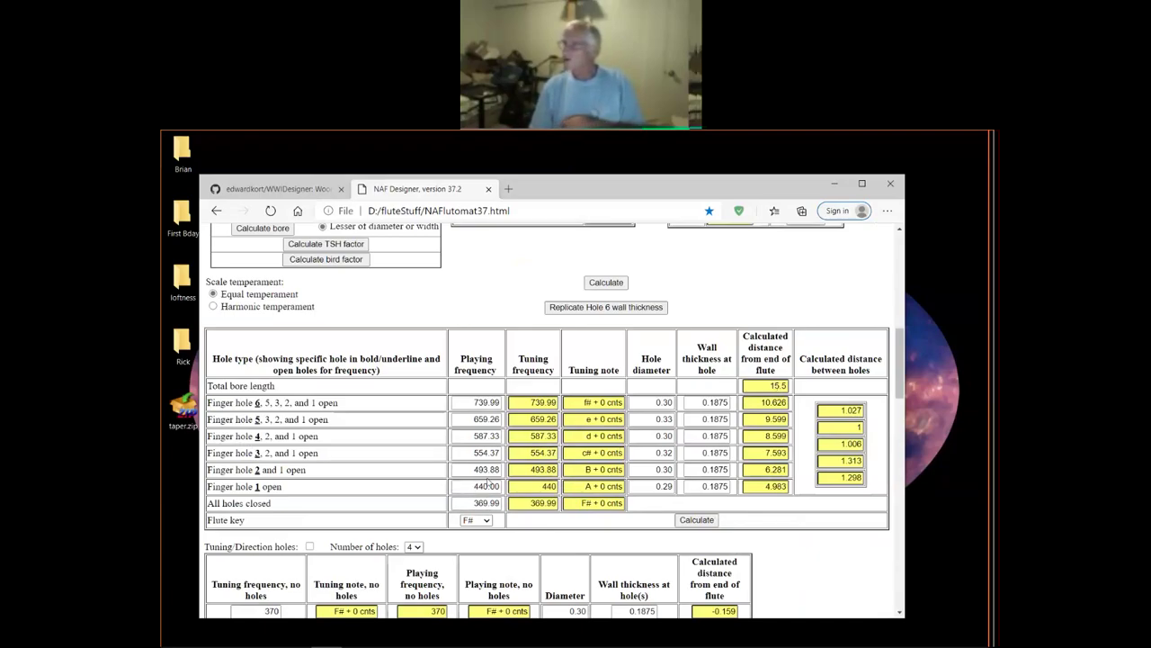
scroll(486, 482, down, 1)
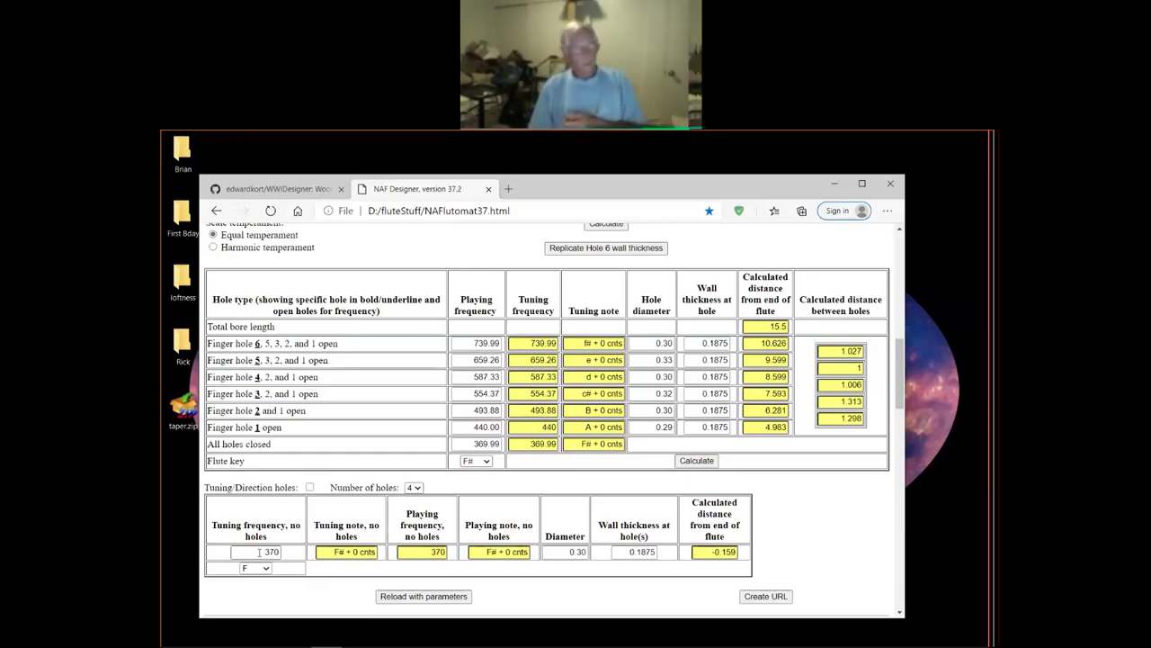
Step: Lower the no-holes tuning frequency from 370 to 365
click(261, 552)
drag(261, 552, 288, 552)
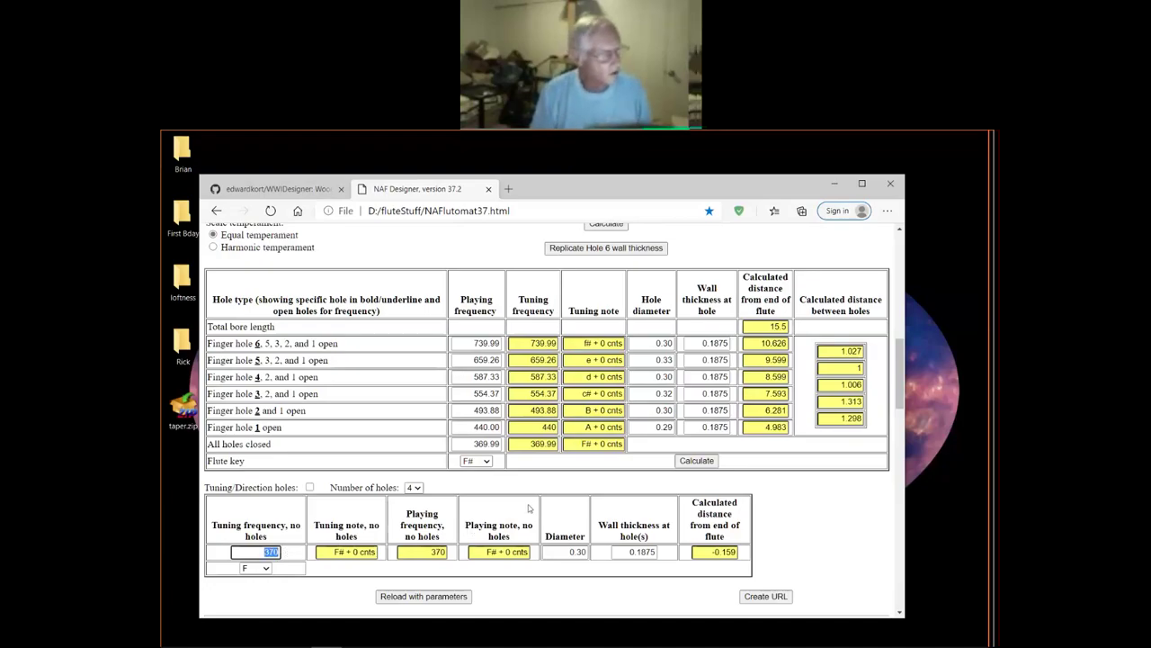
text(365)
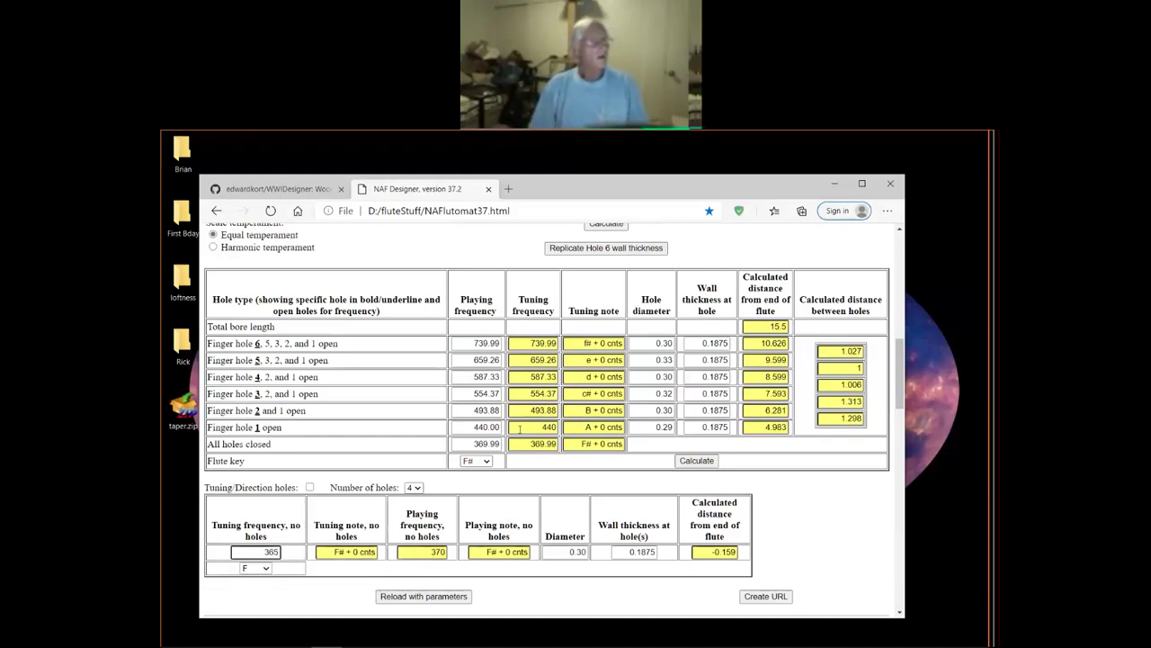
Step: Recalculate the bird factor to 0.773, shortening the total bore length to 15.215
scroll(469, 288, up, 1)
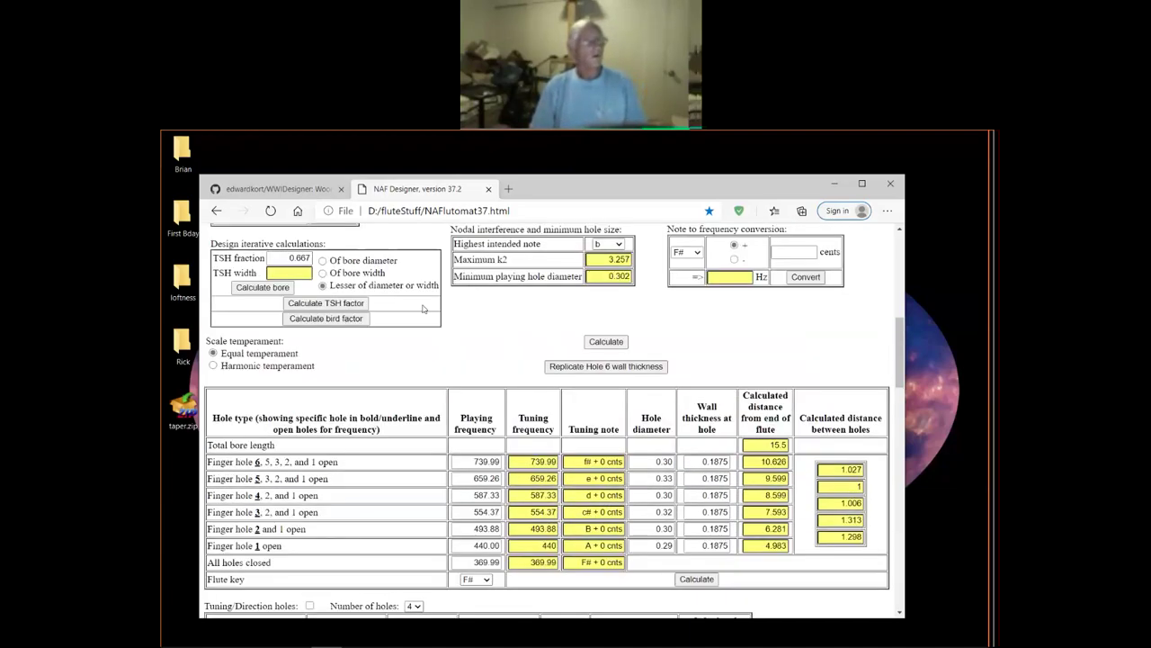
scroll(333, 328, up, 2)
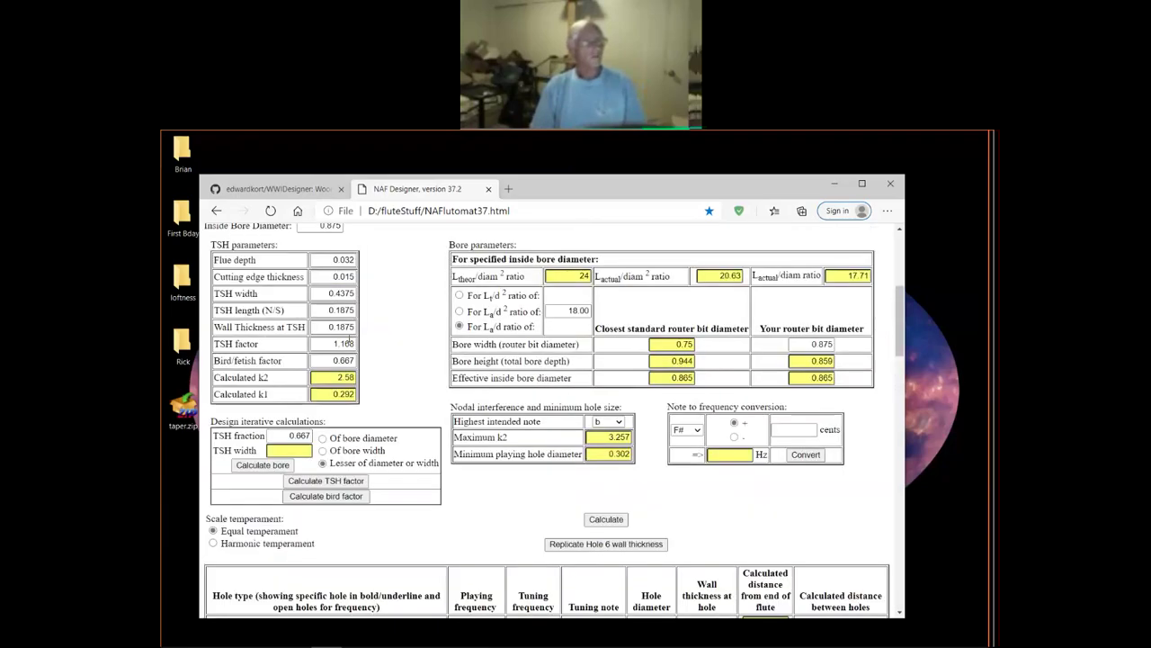
click(344, 498)
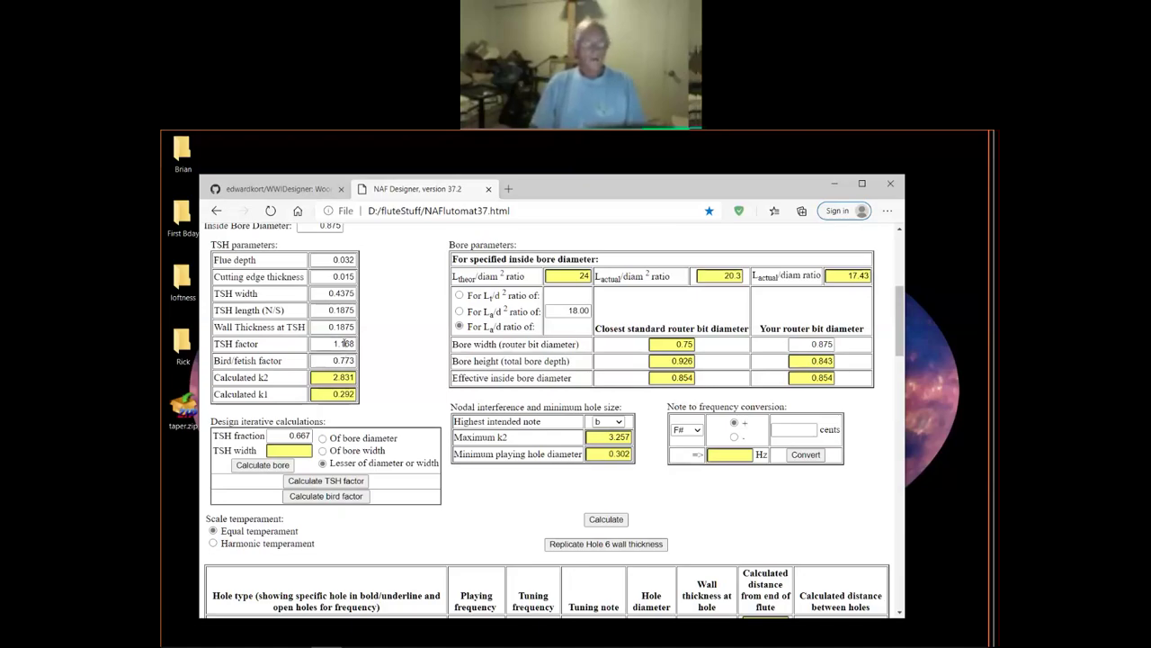
scroll(744, 536, down, 1)
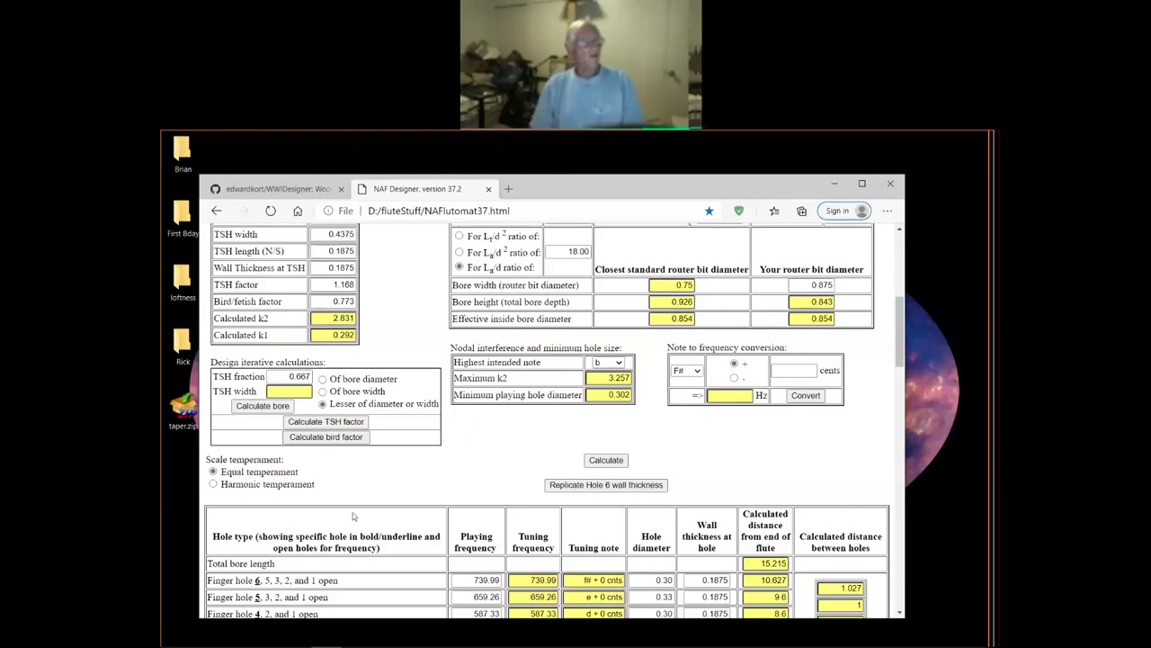
scroll(383, 558, down, 3)
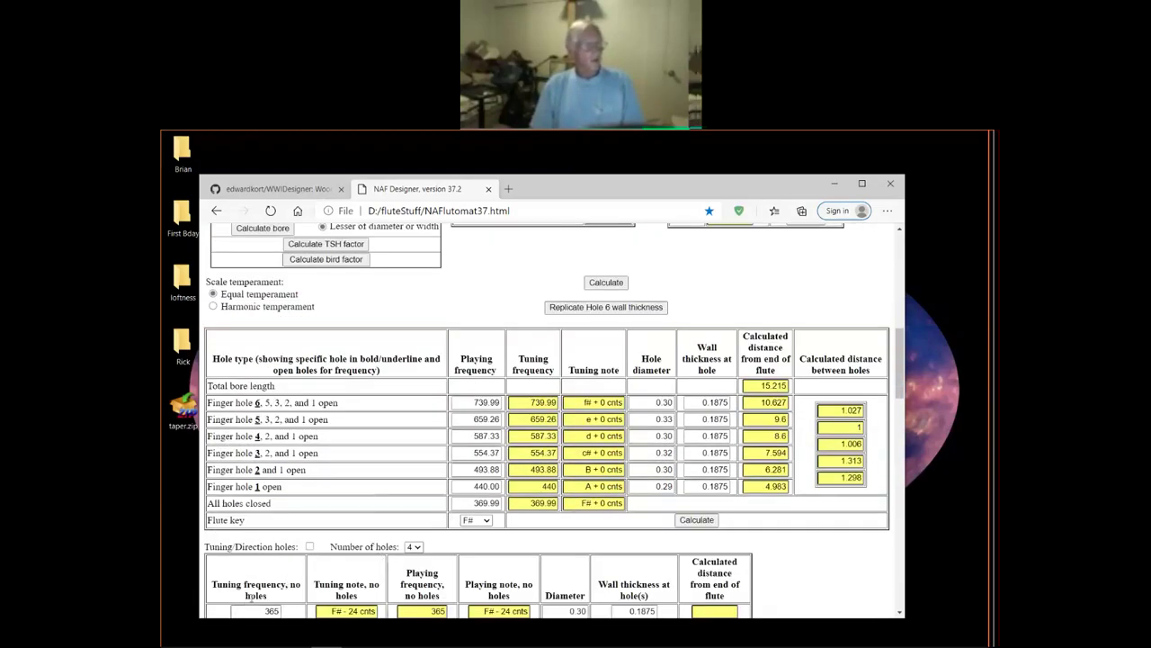
scroll(253, 596, down, 1)
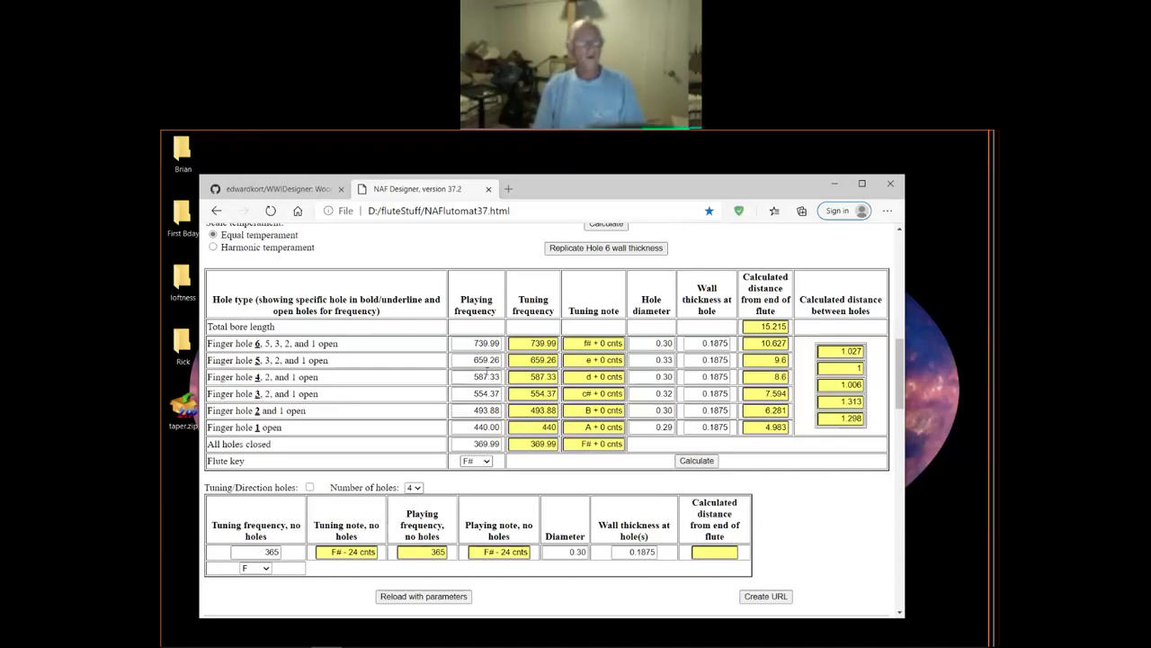
Step: Use the 'For L_T/d² ratio of' bore option instead of 'For L_a/d ratio of'
scroll(486, 371, up, 4)
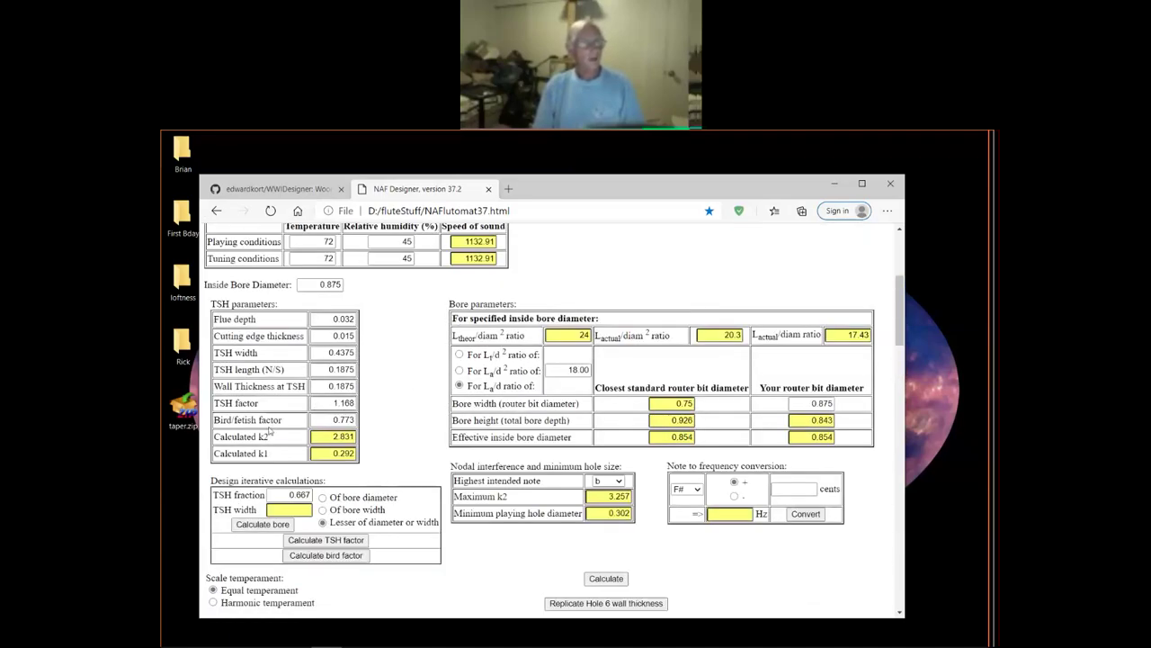
scroll(816, 585, down, 1)
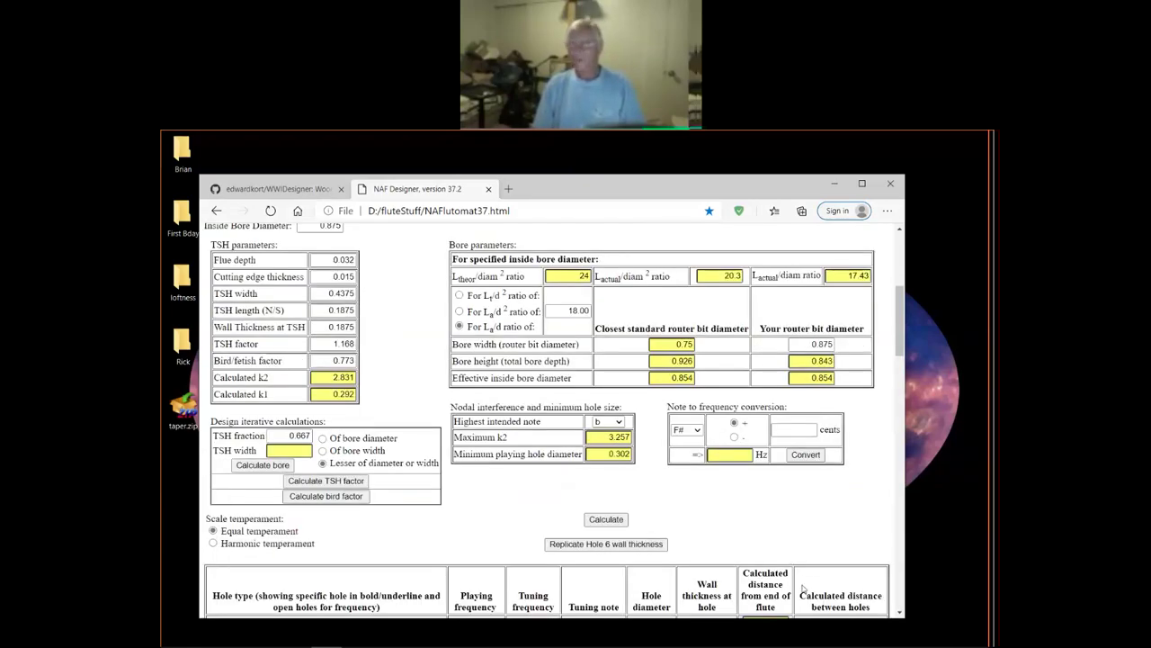
scroll(816, 585, down, 1)
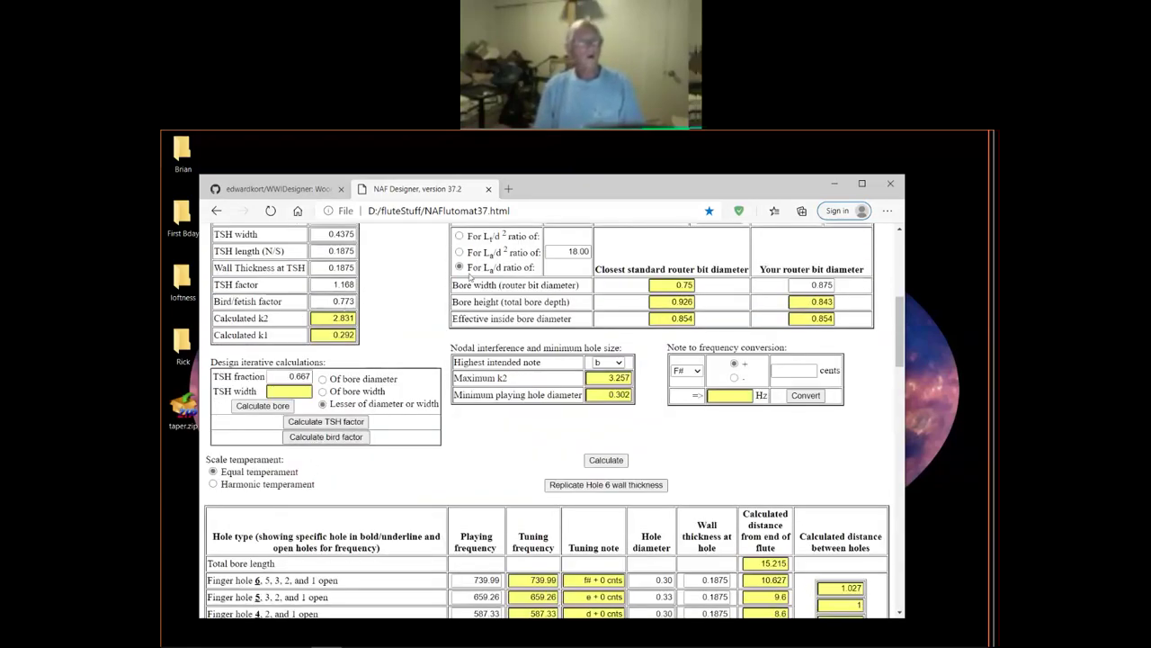
scroll(331, 299, up, 2)
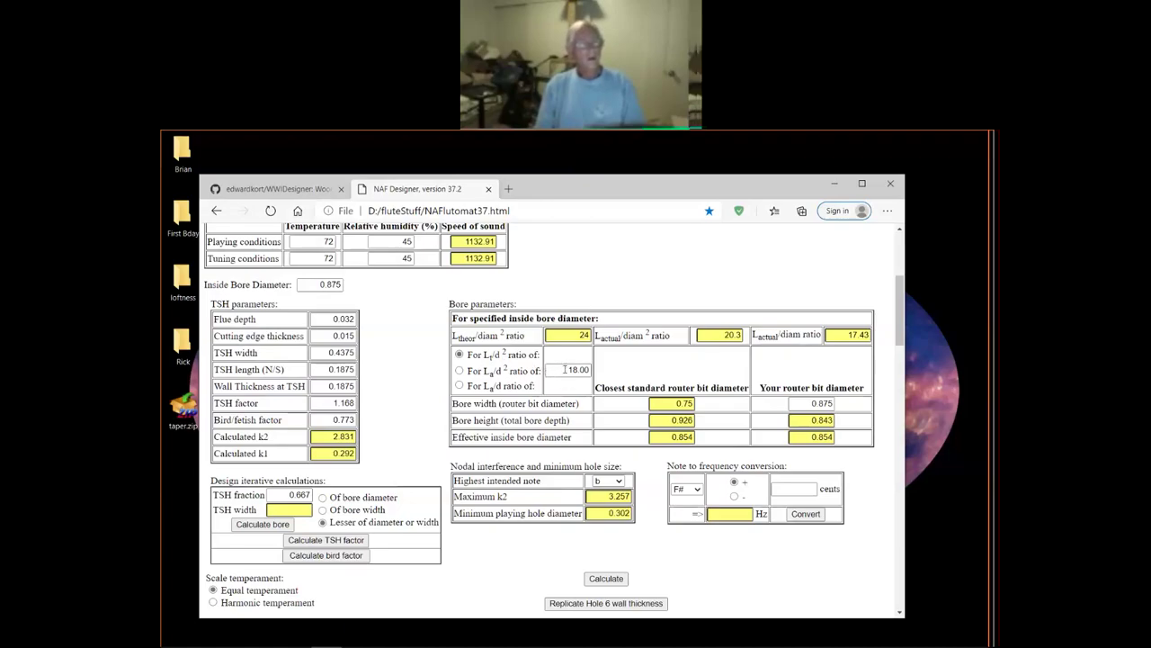
Step: Change the second bore ratio to 17.35 and recalculate, giving a 1.029 effective bore
drag(565, 368, 592, 369)
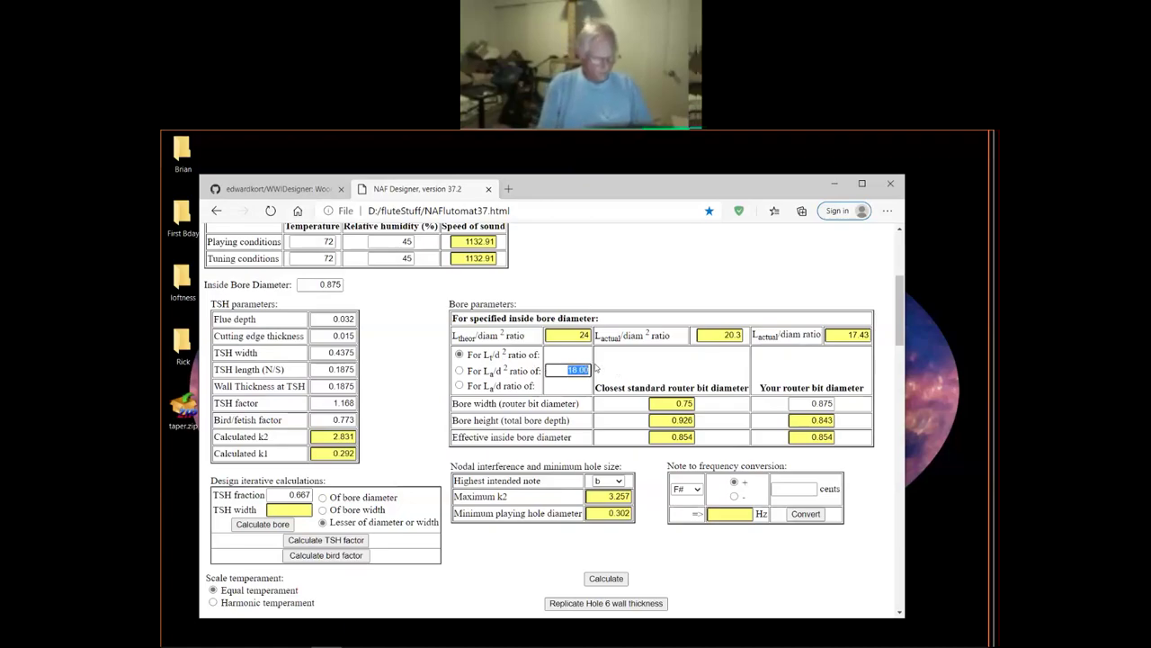
text(17)
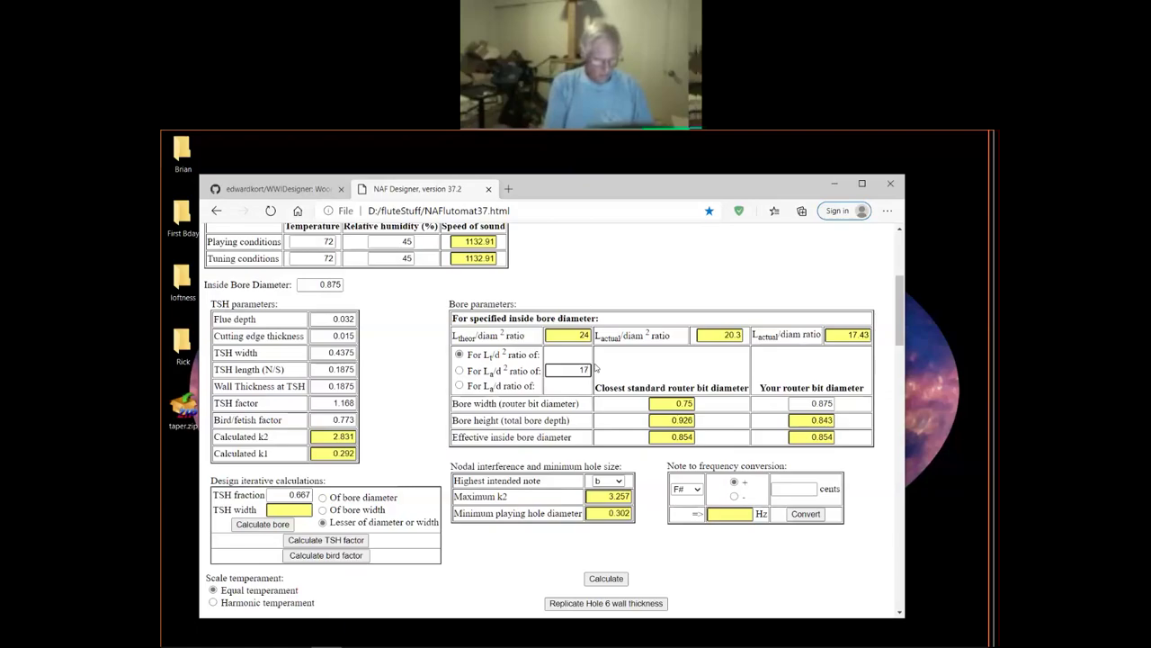
text(.35)
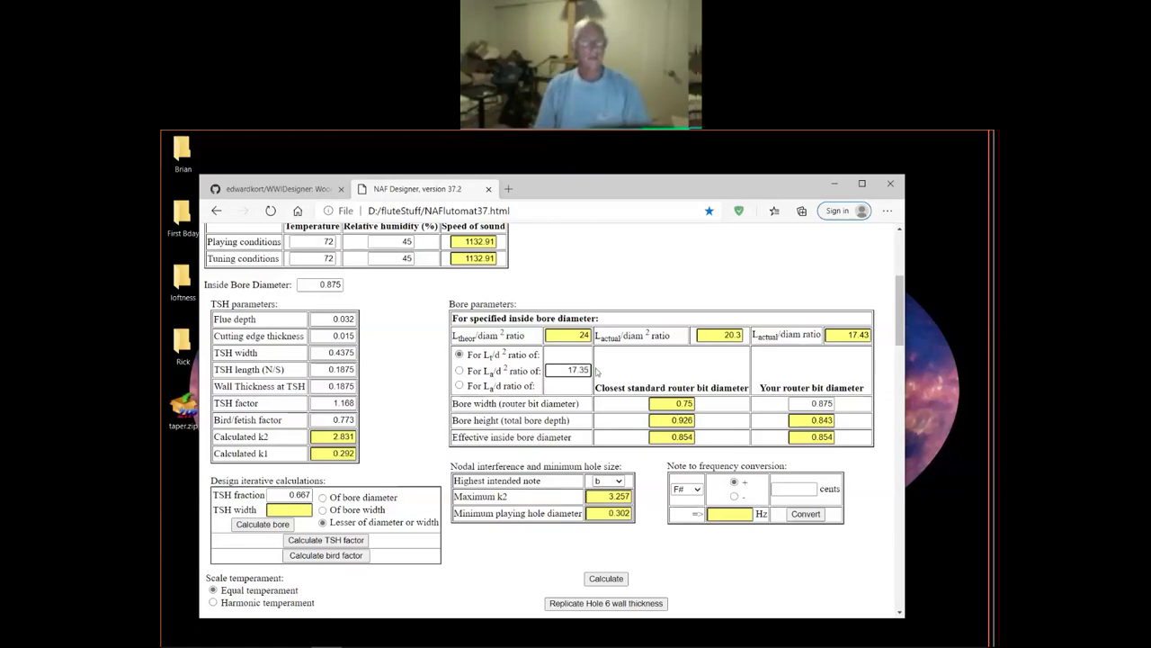
click(608, 580)
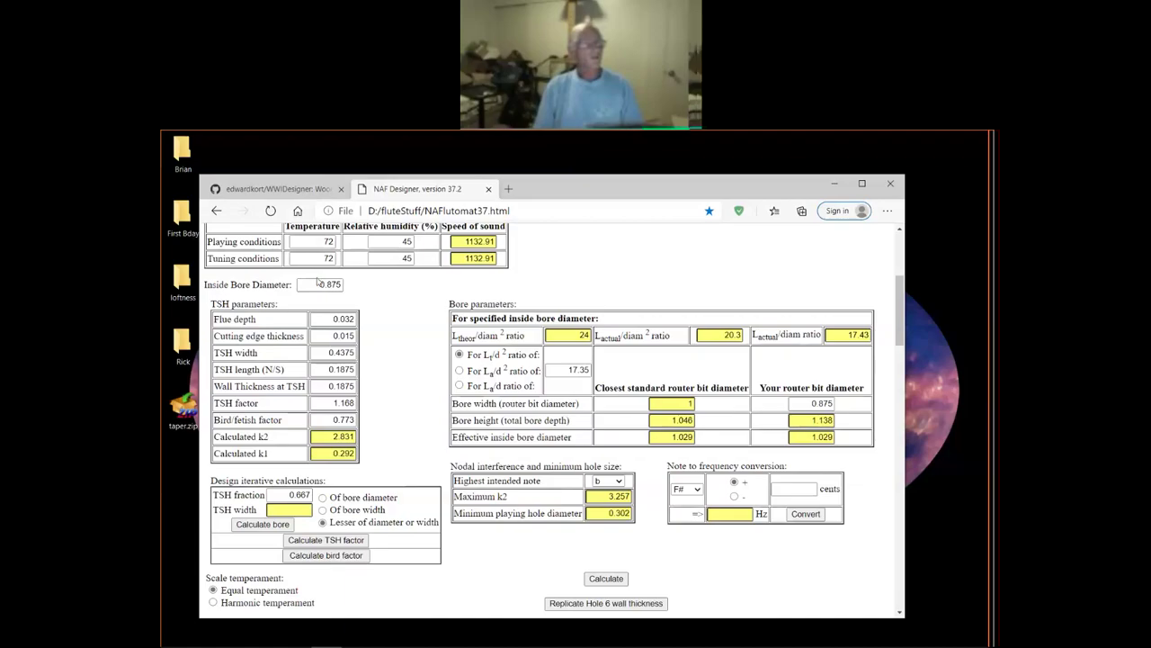
Step: Set both the inside bore diameter and the router bit diameter to 1
drag(317, 282, 353, 289)
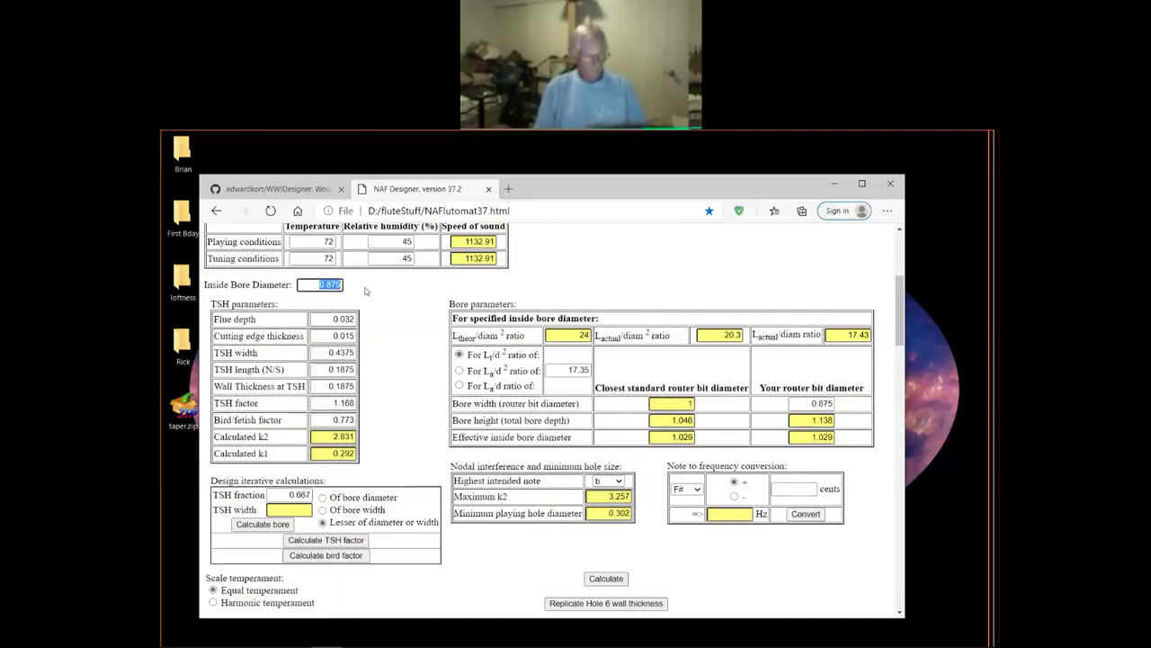
text(1)
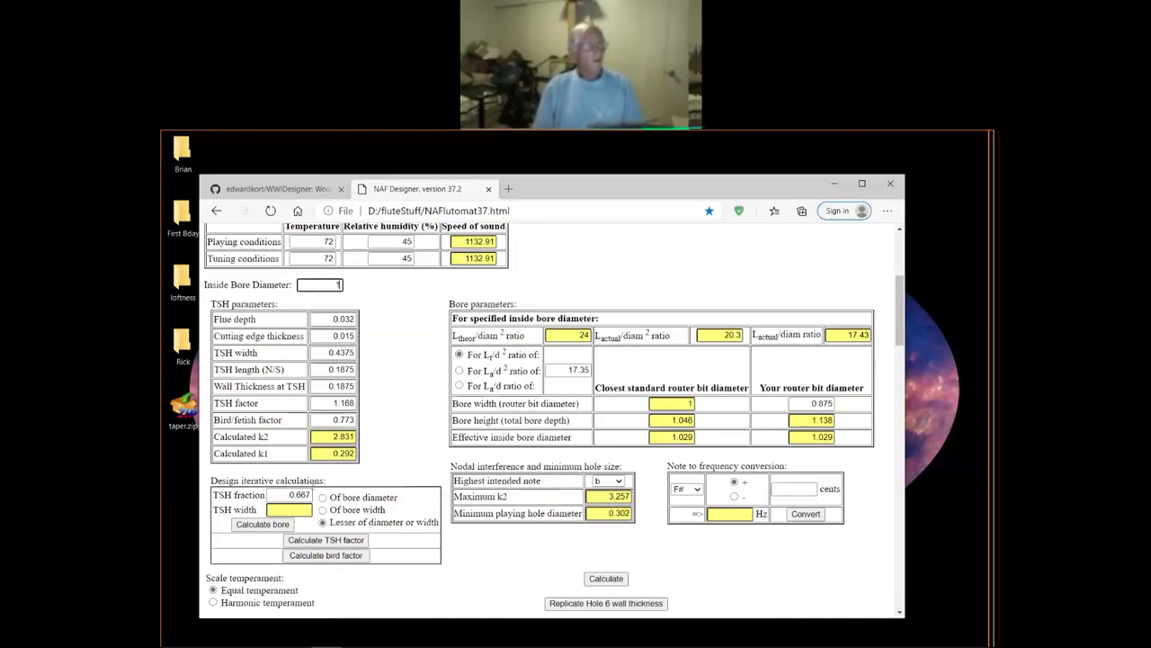
click(280, 419)
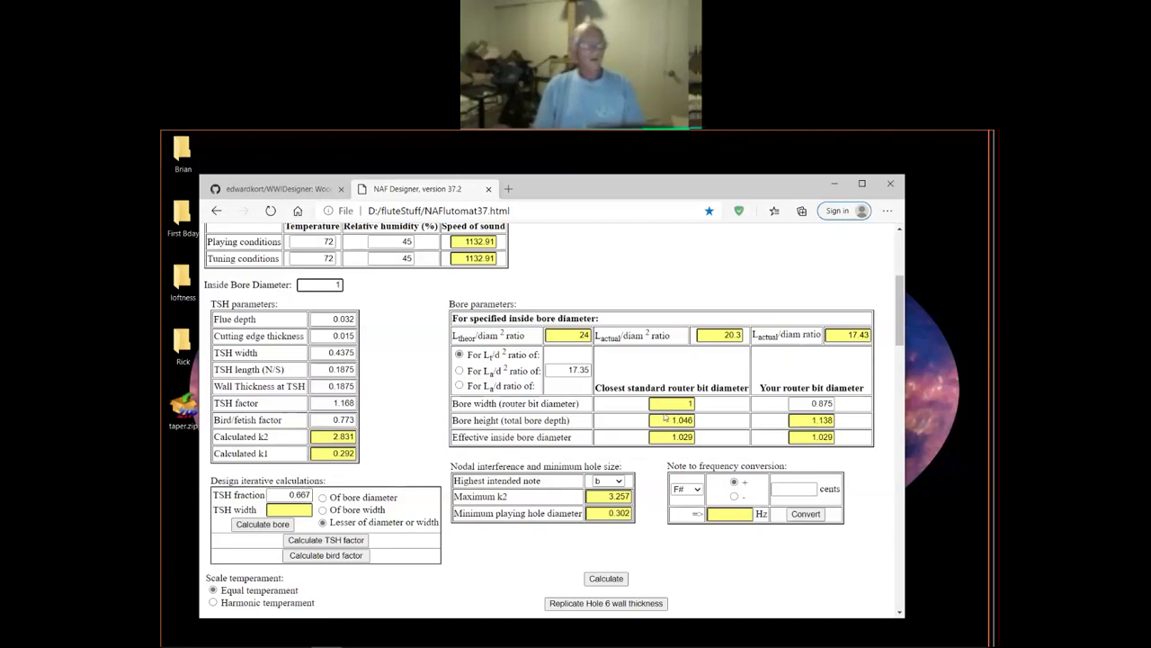
double_click(808, 402)
text(1)
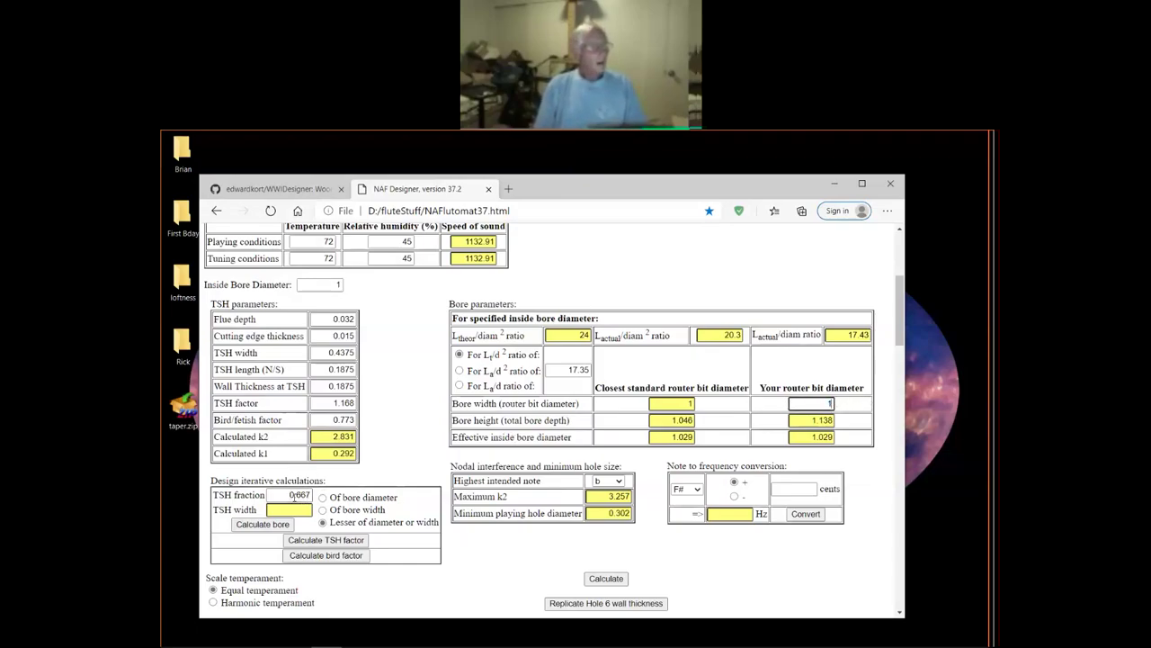
Step: Set the TSH fraction to 0.62 and calculate the TSH factor from it
drag(298, 494, 324, 497)
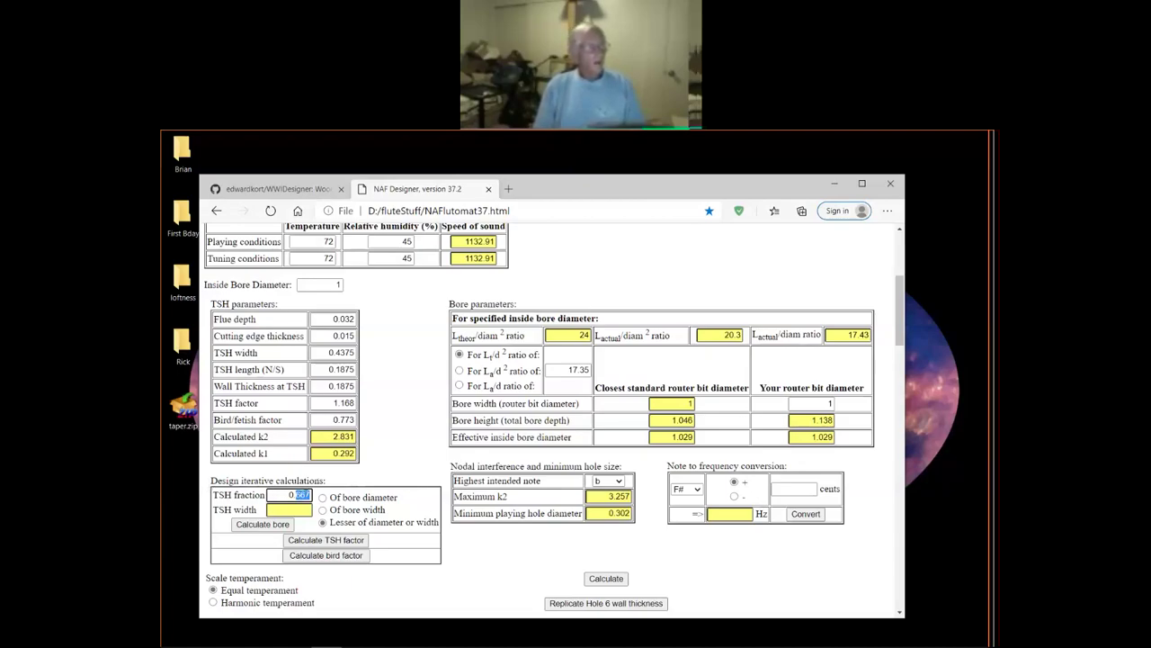
text(6)
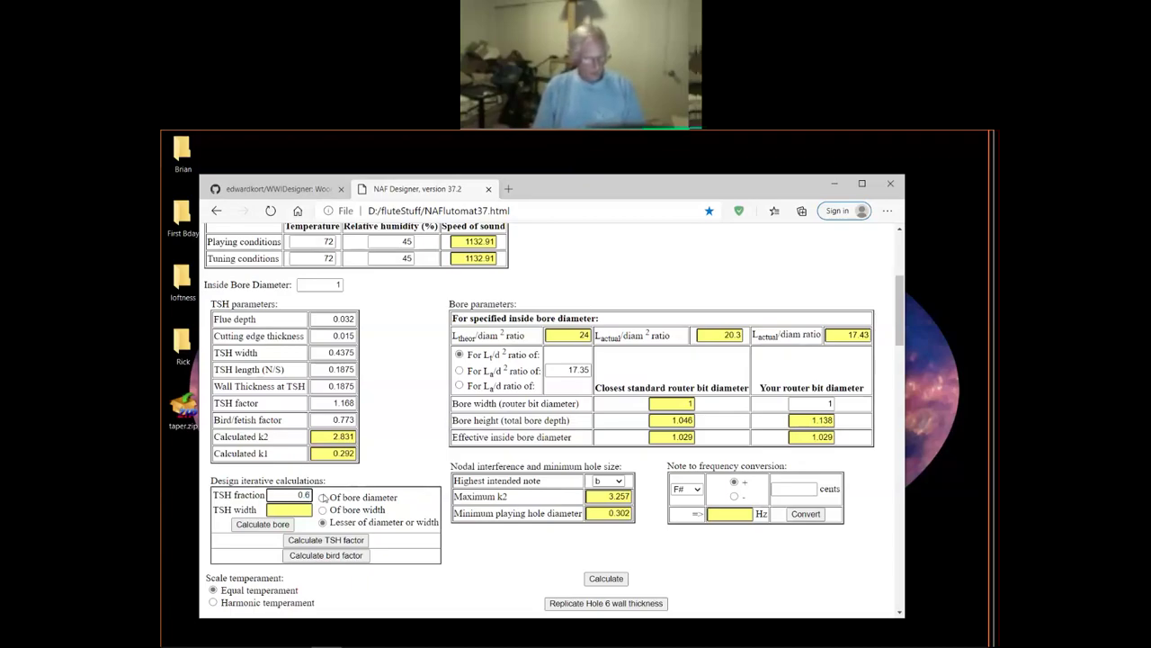
text(2)
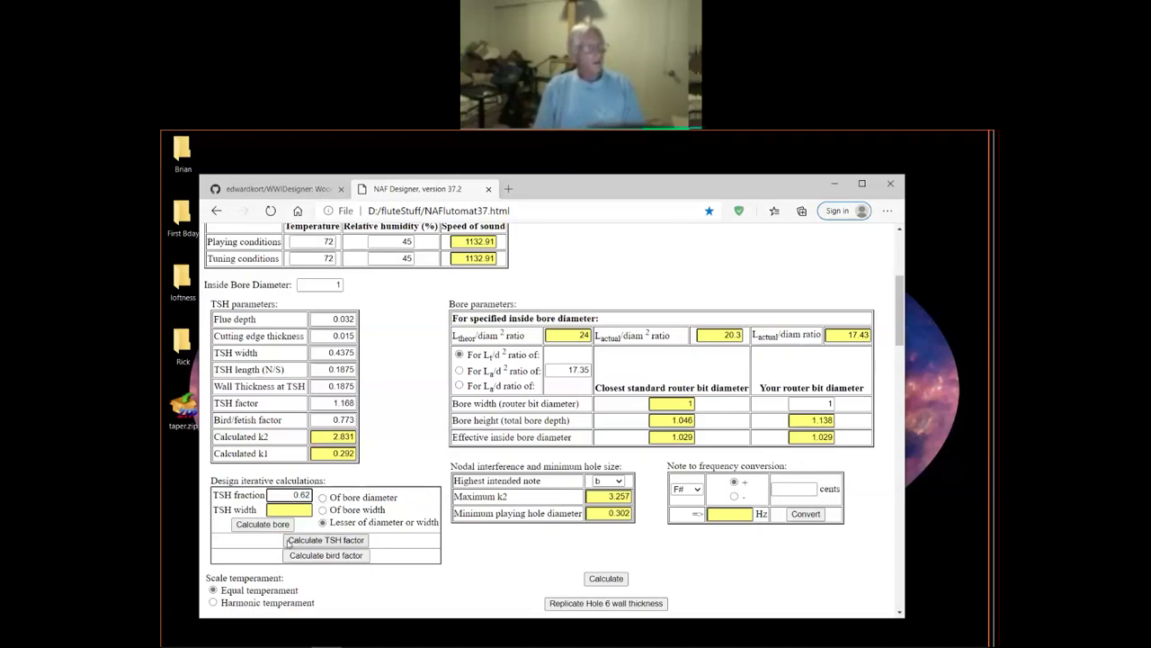
click(288, 540)
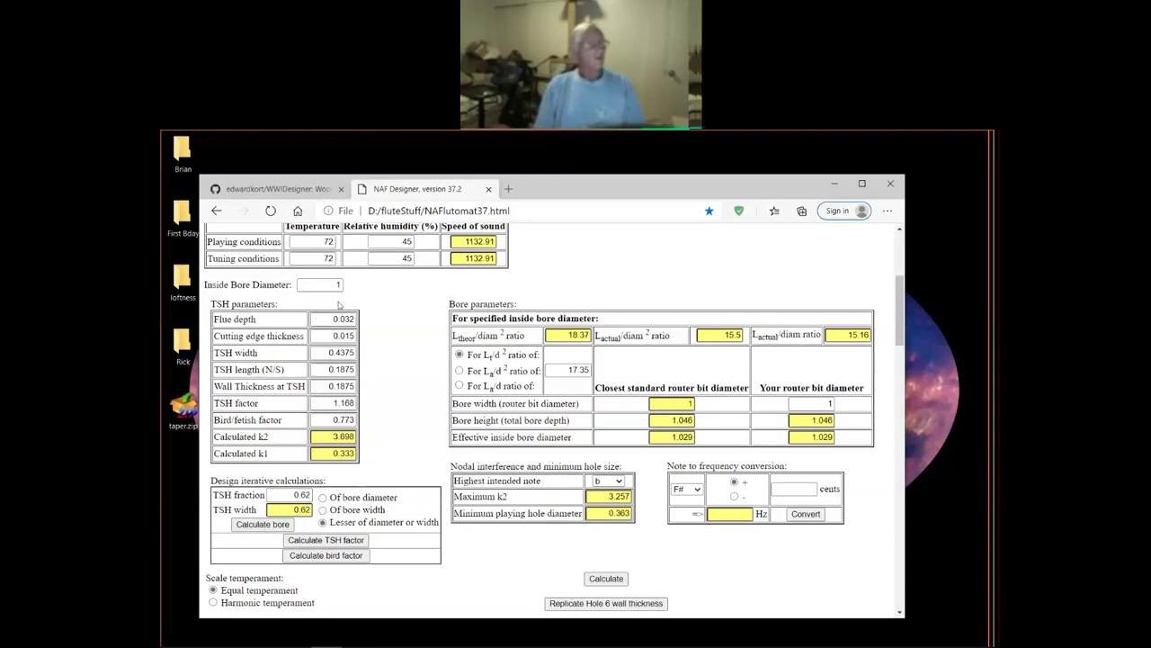
Step: Change the TSH width and recalculate, bringing the total bore length to 15.135
double_click(347, 352)
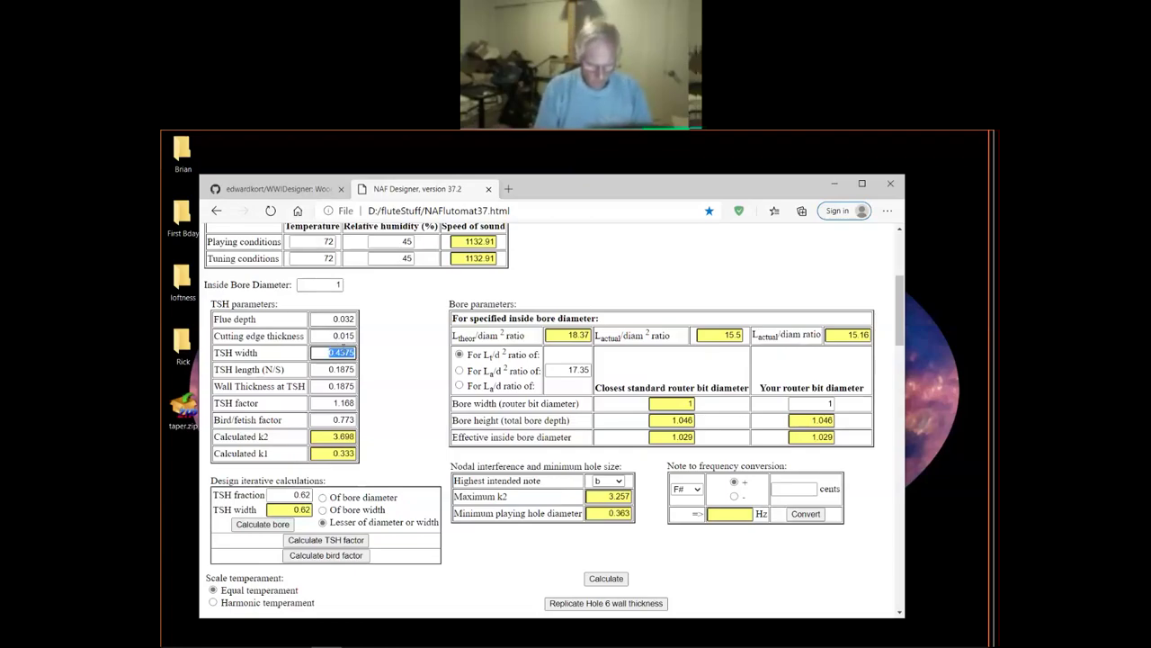
text(0)
text(.03)
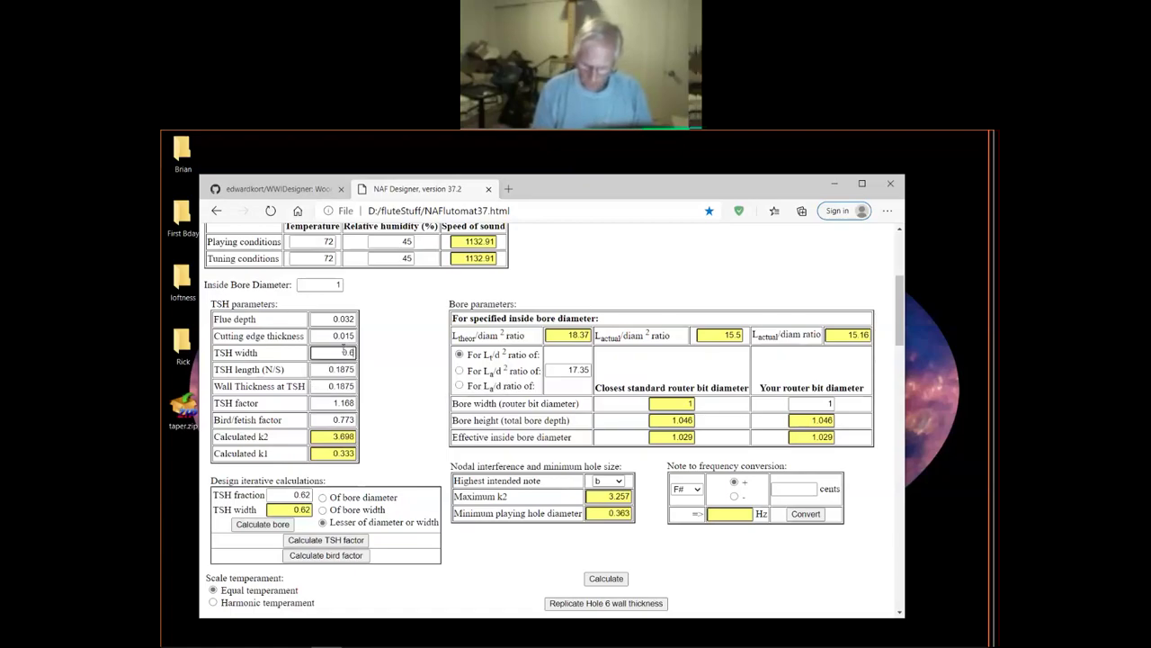
text(2)
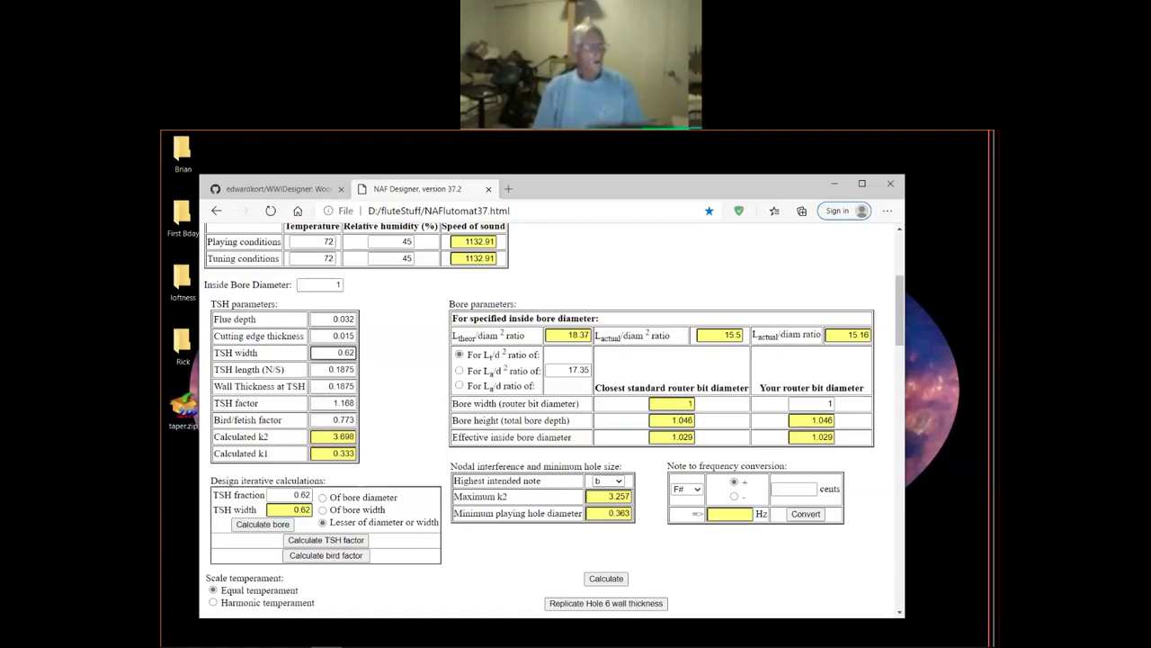
click(597, 580)
scroll(743, 565, down, 3)
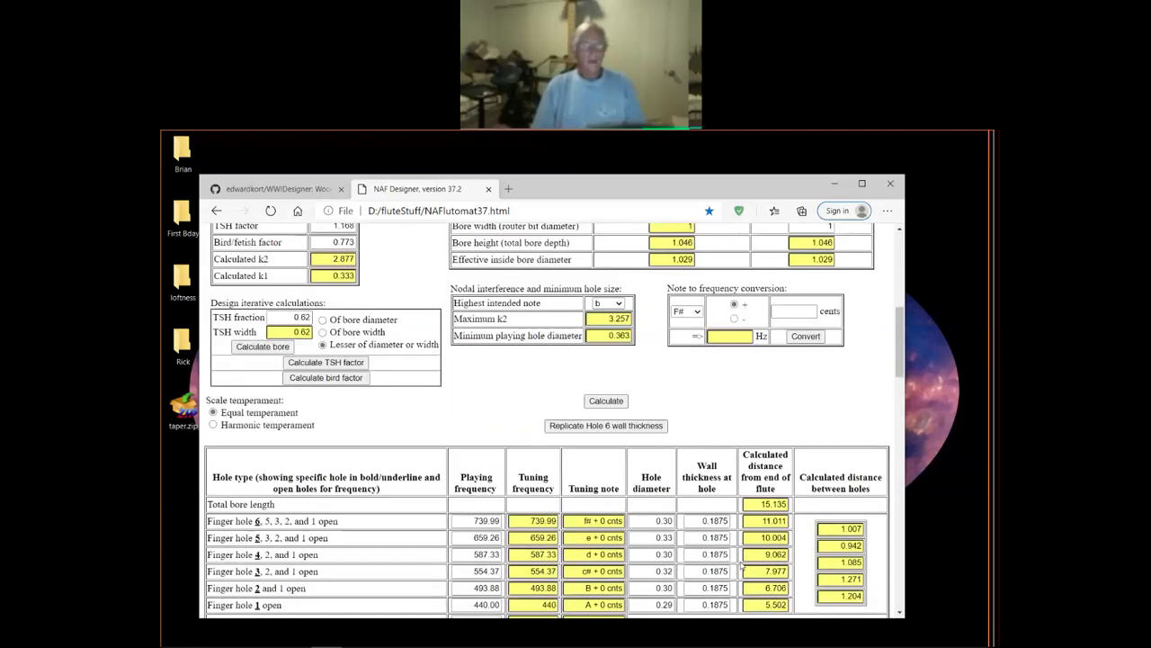
scroll(691, 489, up, 4)
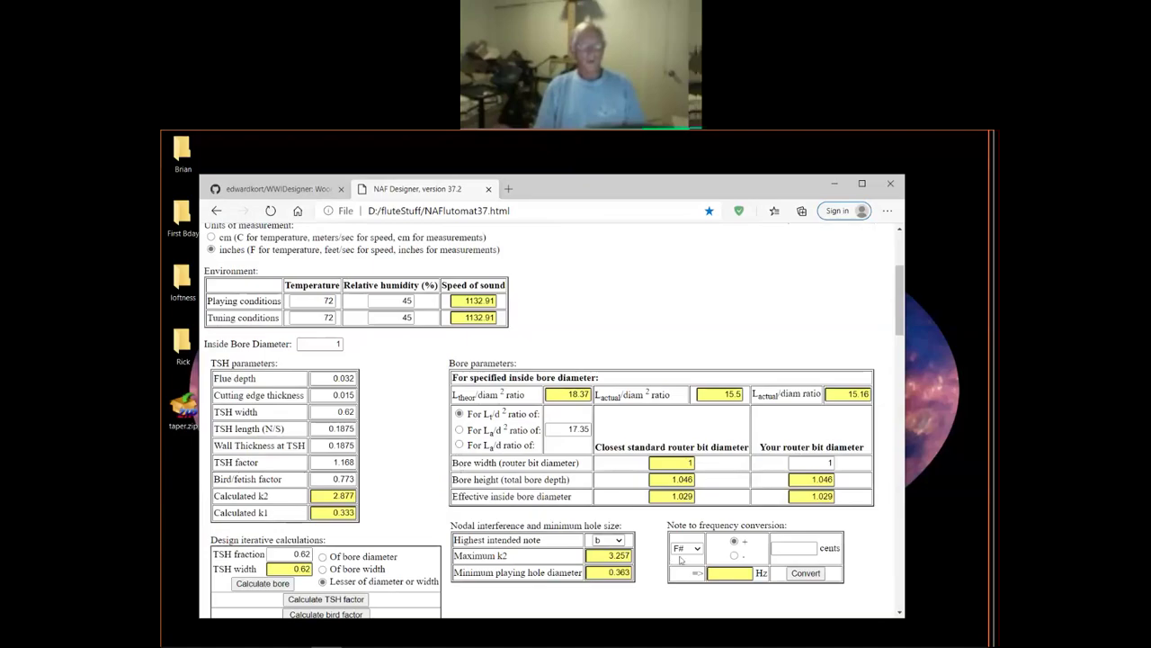
scroll(679, 560, down, 5)
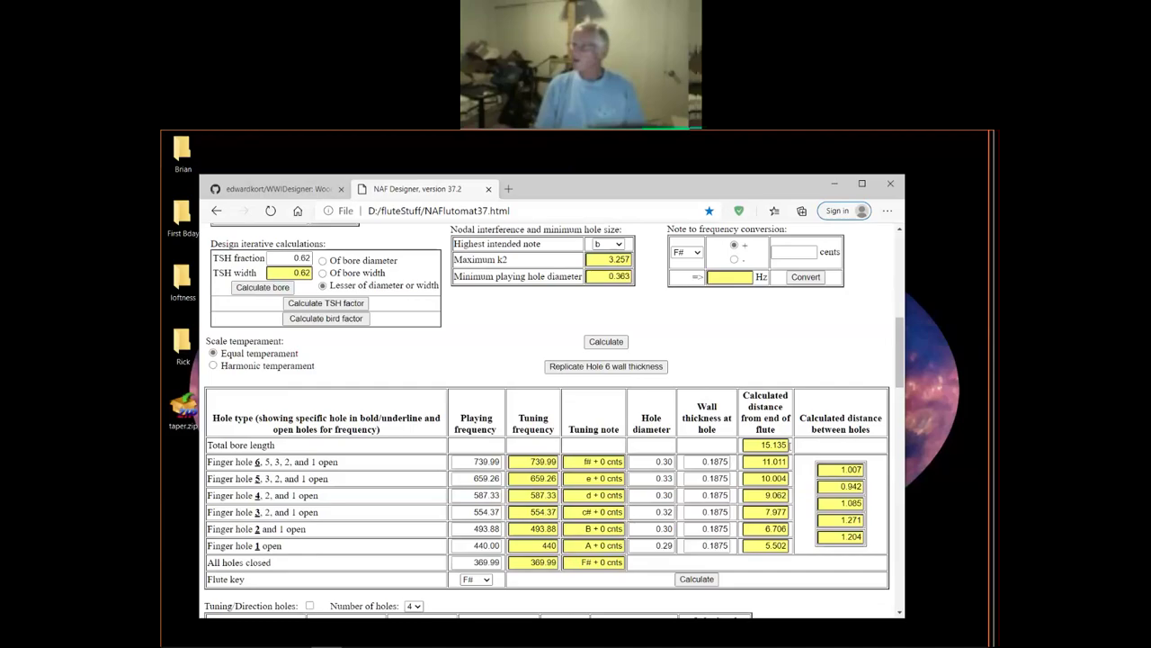
scroll(679, 330, up, 2)
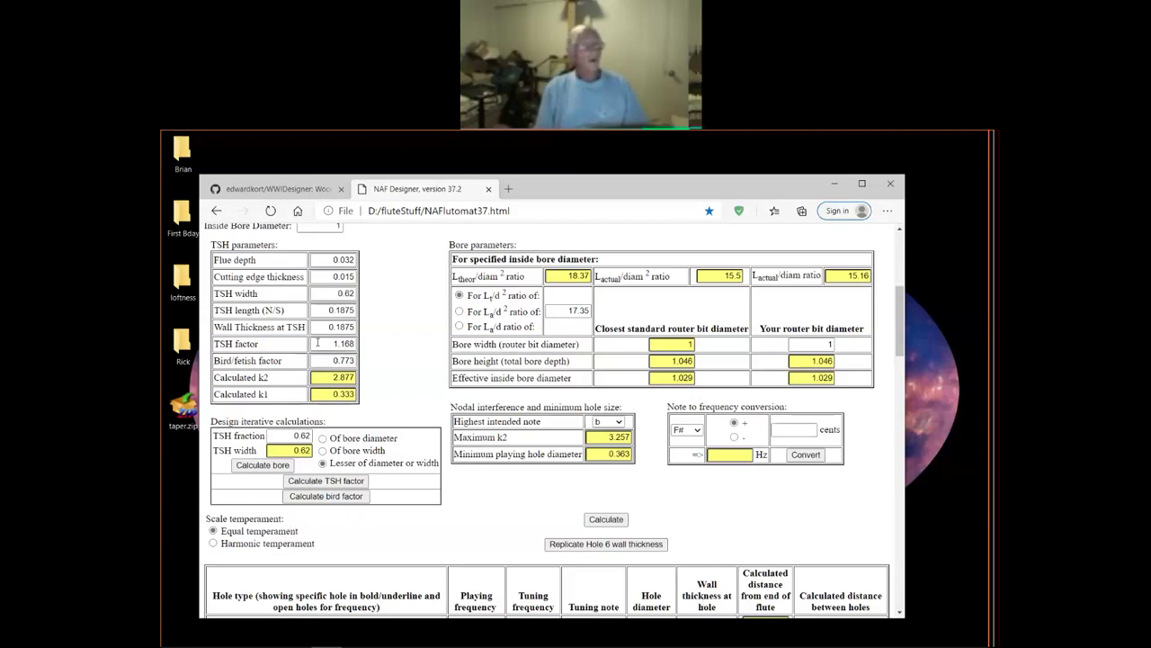
Step: Set the TSH factor to 1 and the total bore length to 15.5
drag(318, 343, 375, 344)
text(1)
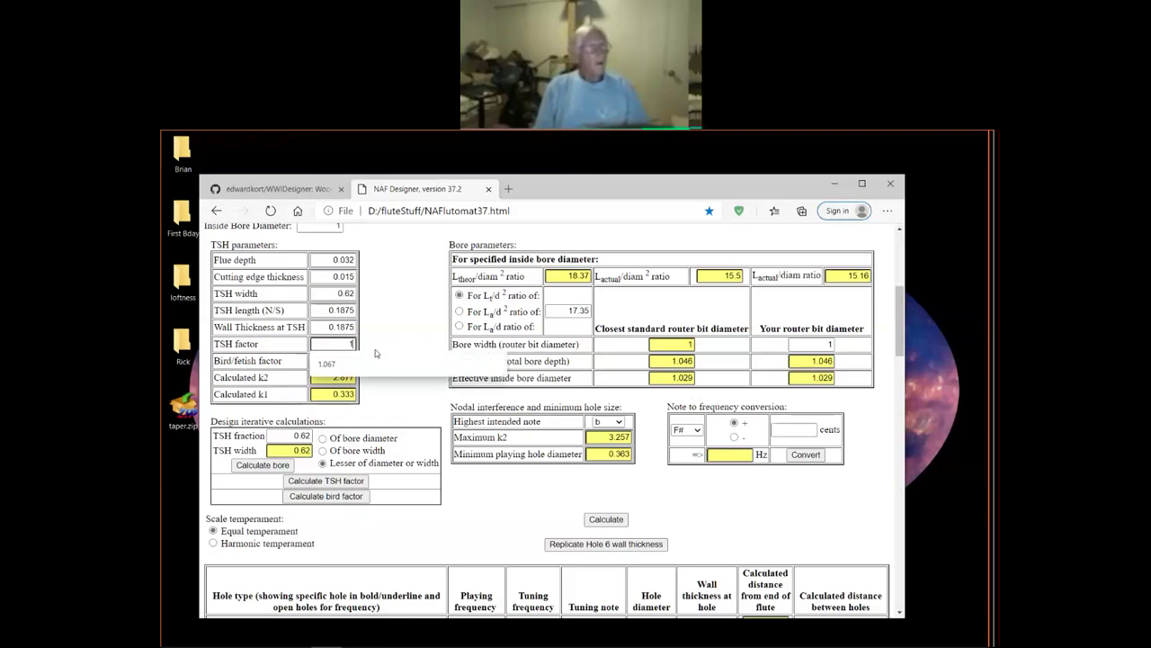
scroll(774, 497, down, 3)
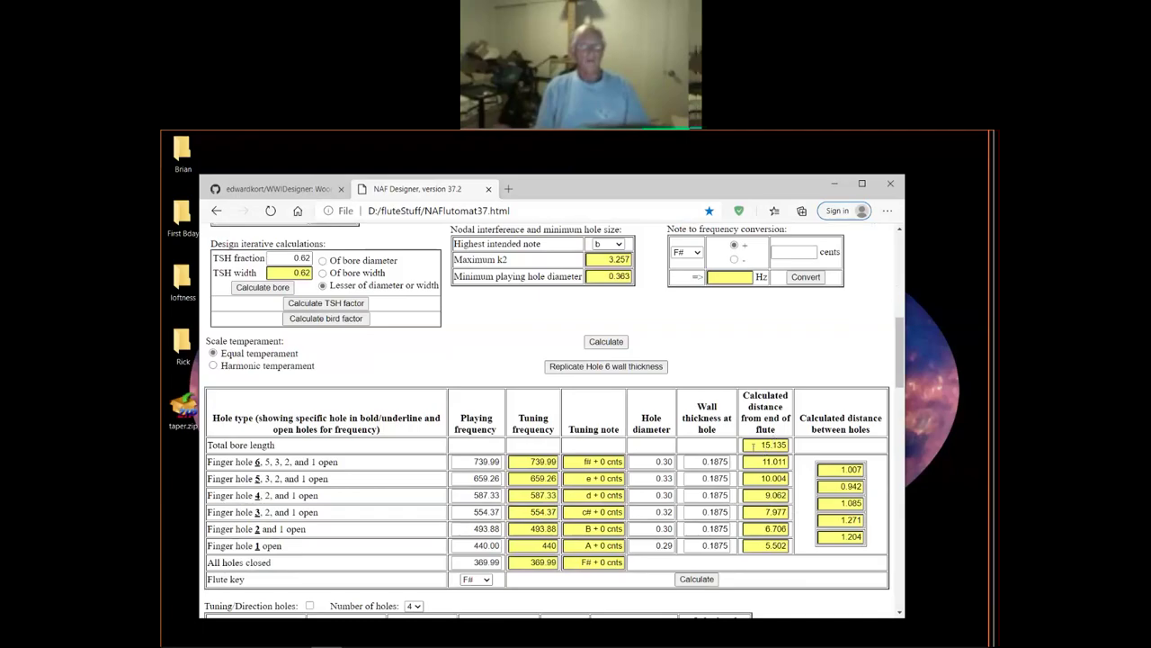
drag(753, 445, 809, 451)
text(1)
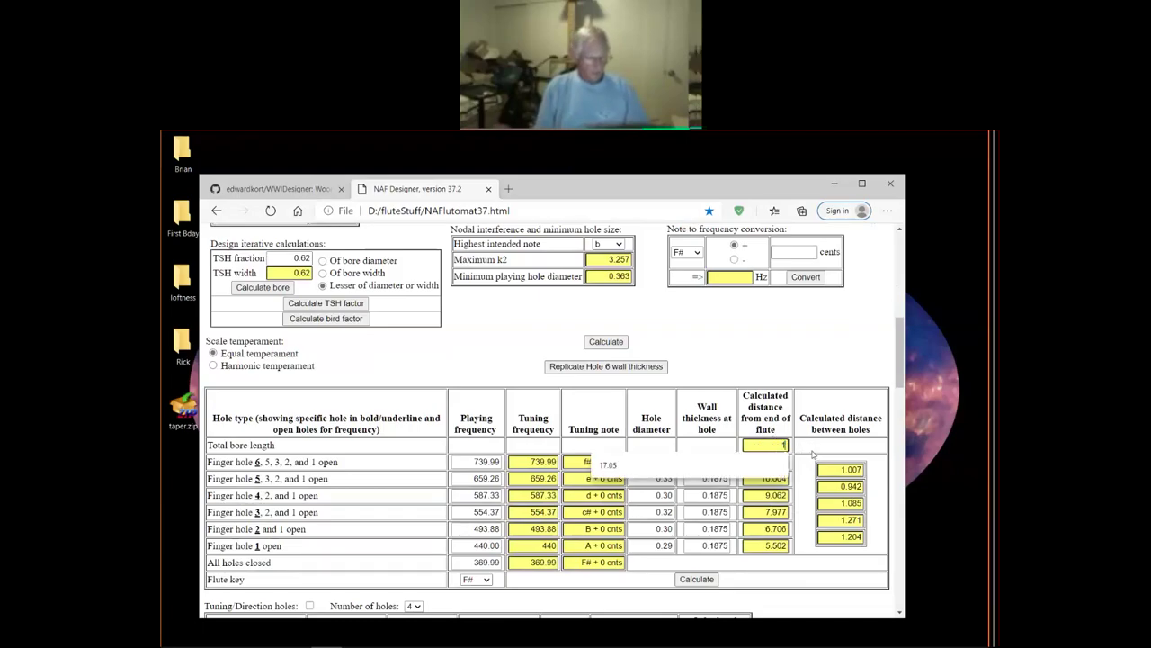
text(5)
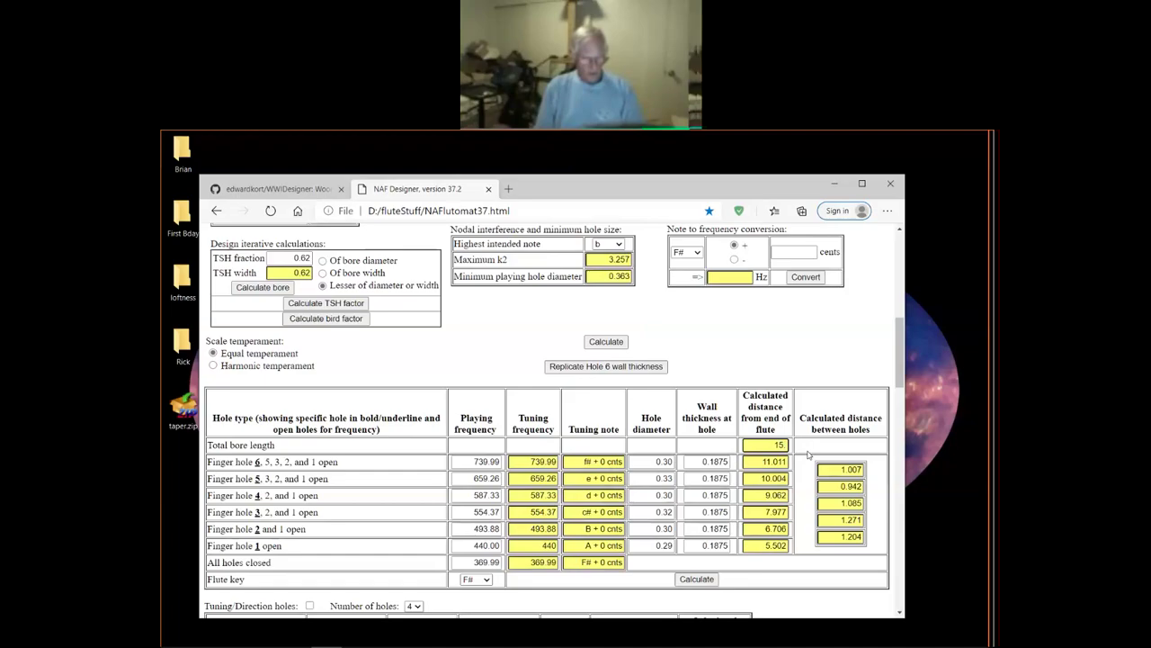
text(.5)
Step: Recalculate the bird factor to 0.79, giving a 15.222 total bore length
scroll(640, 474, down, 2)
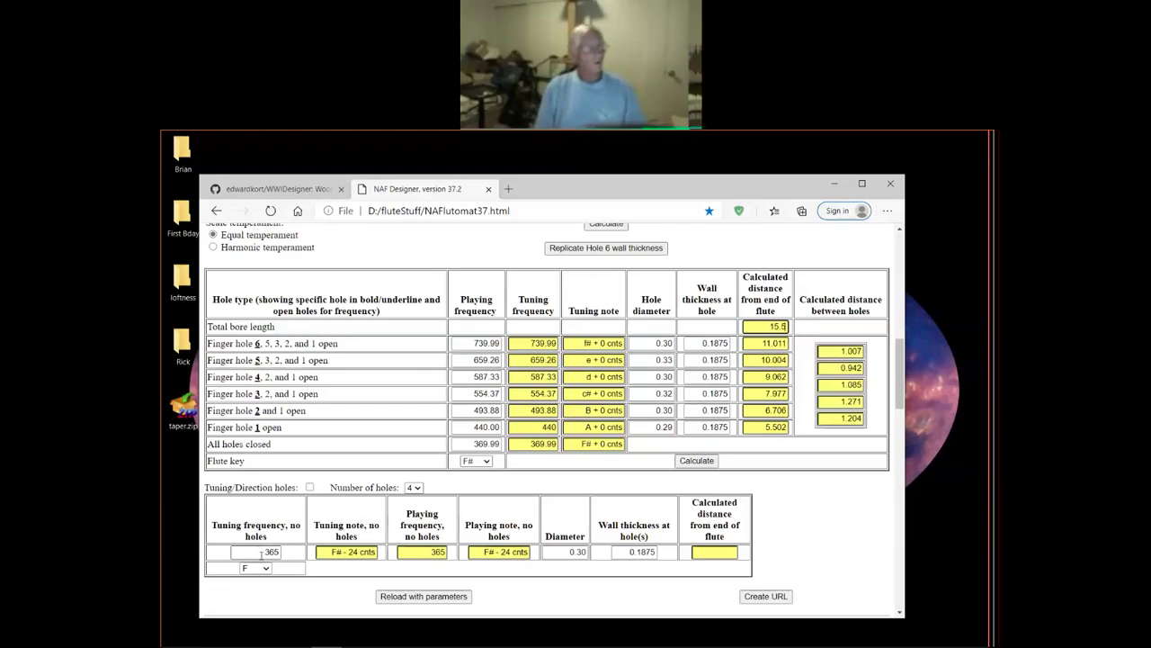
scroll(335, 273, up, 2)
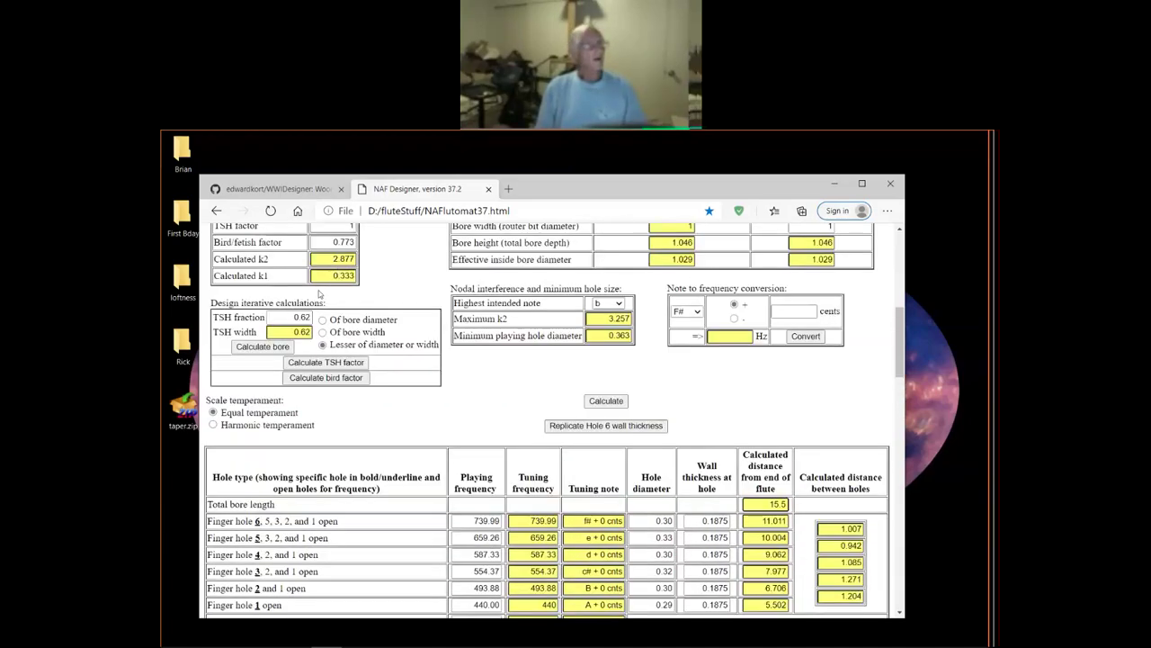
click(340, 382)
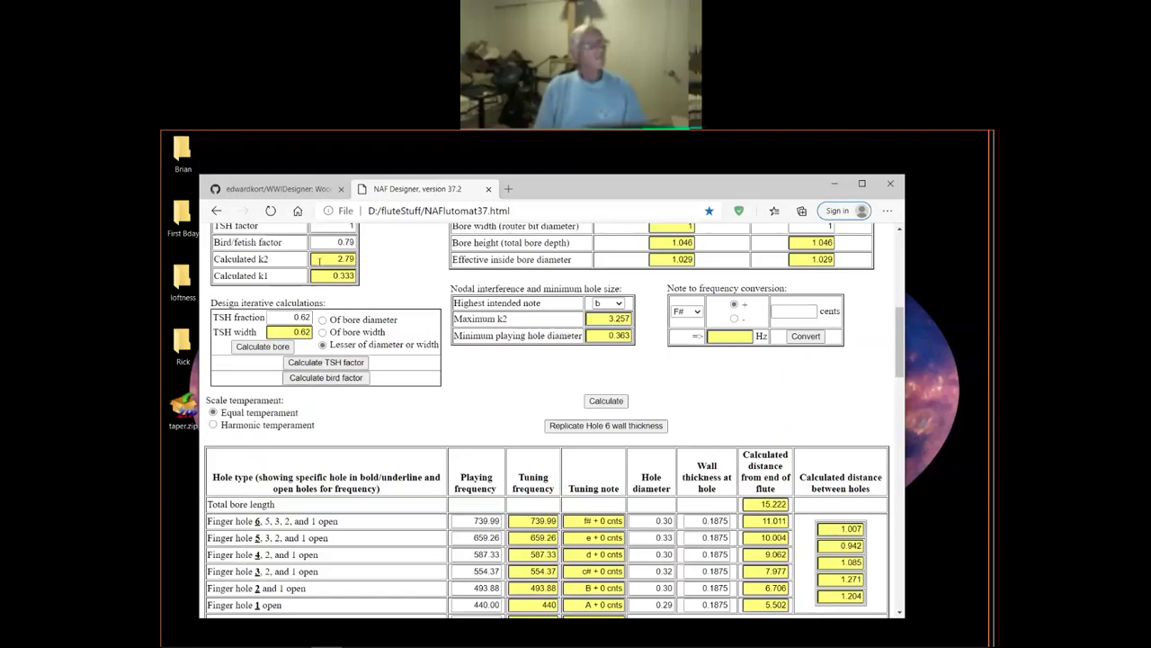
scroll(414, 259, up, 1)
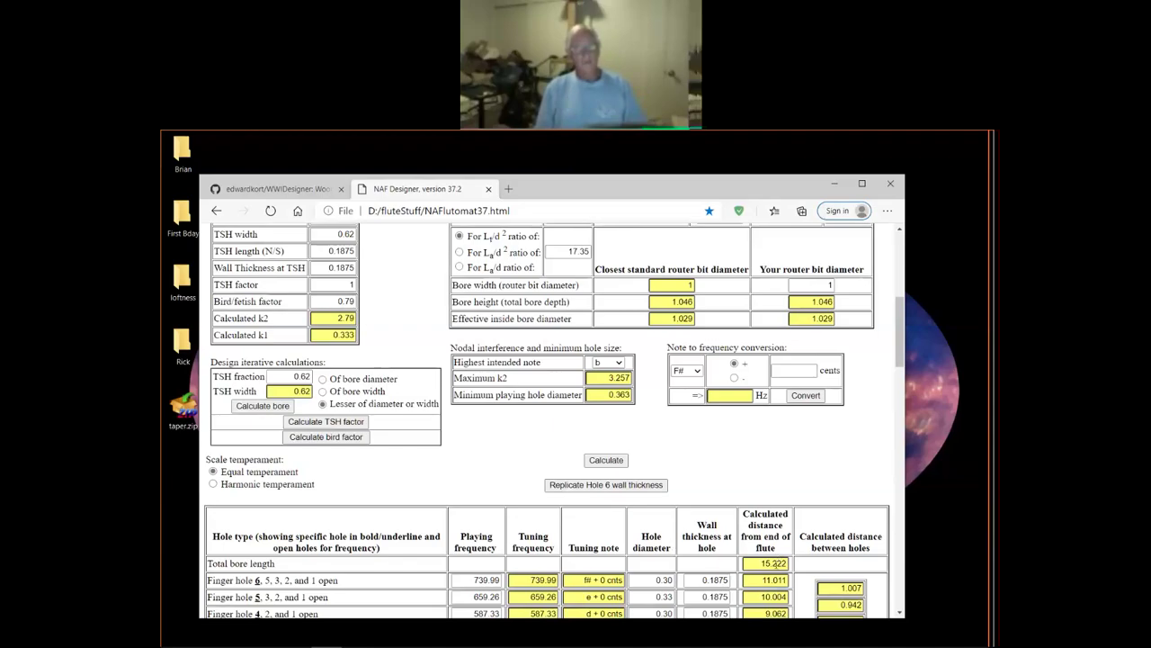
scroll(714, 478, down, 2)
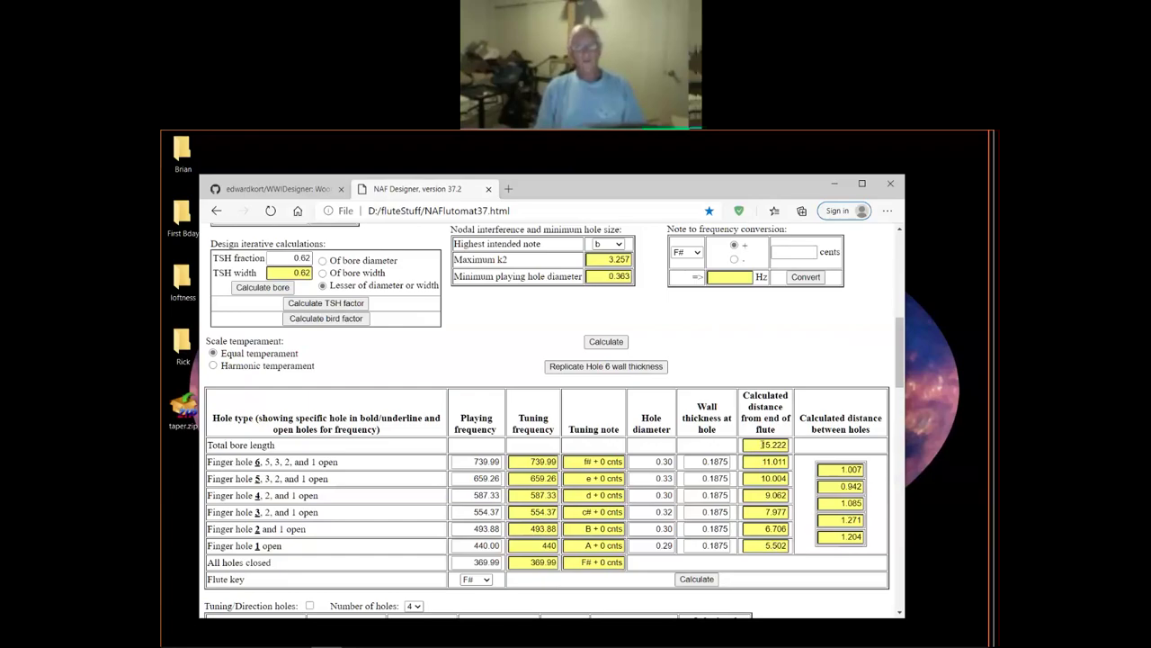
scroll(634, 454, up, 2)
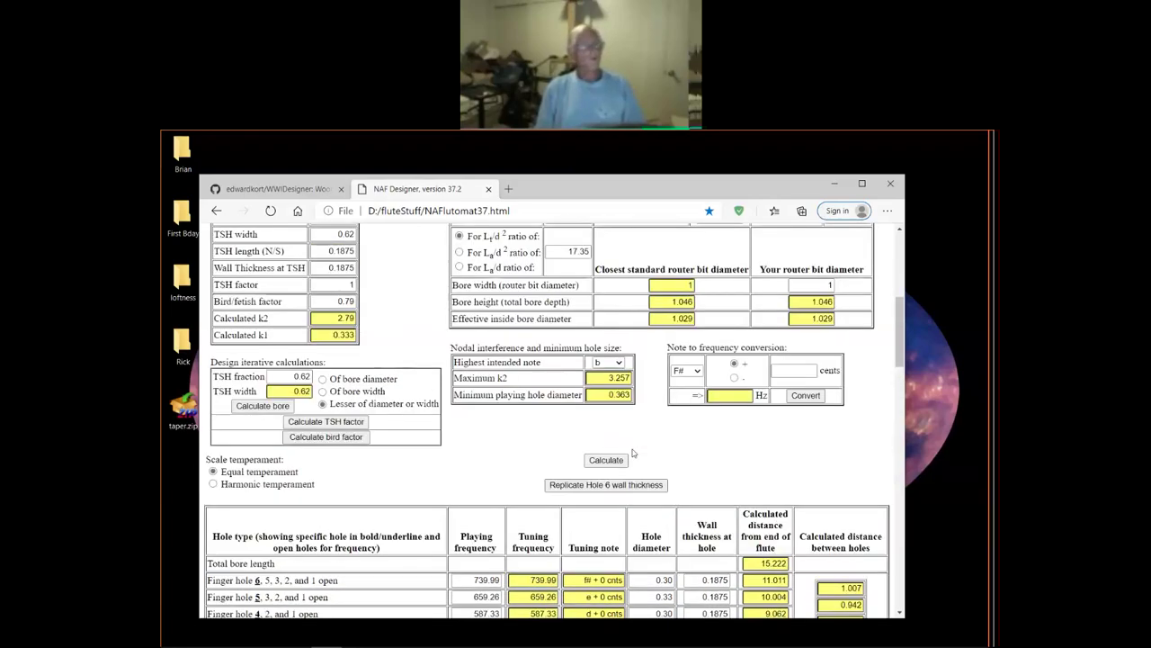
Step: Replace the bird/fetish factor with .99 and recalculate, giving a total bore length of 14.702
scroll(635, 454, up, 2)
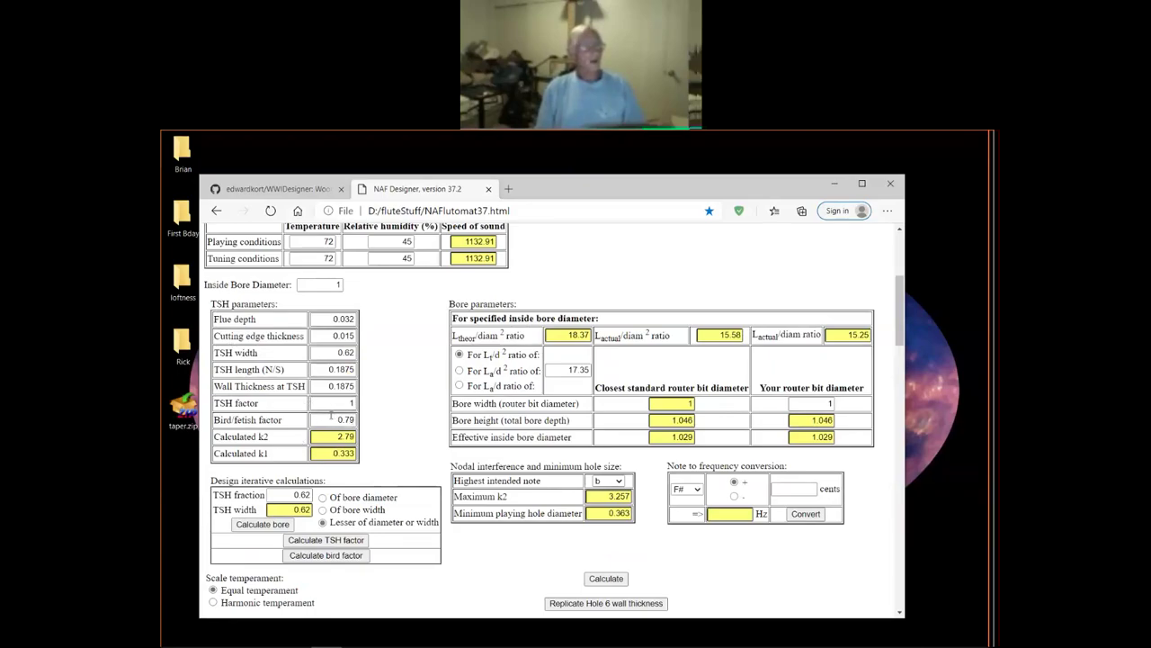
drag(332, 421, 371, 417)
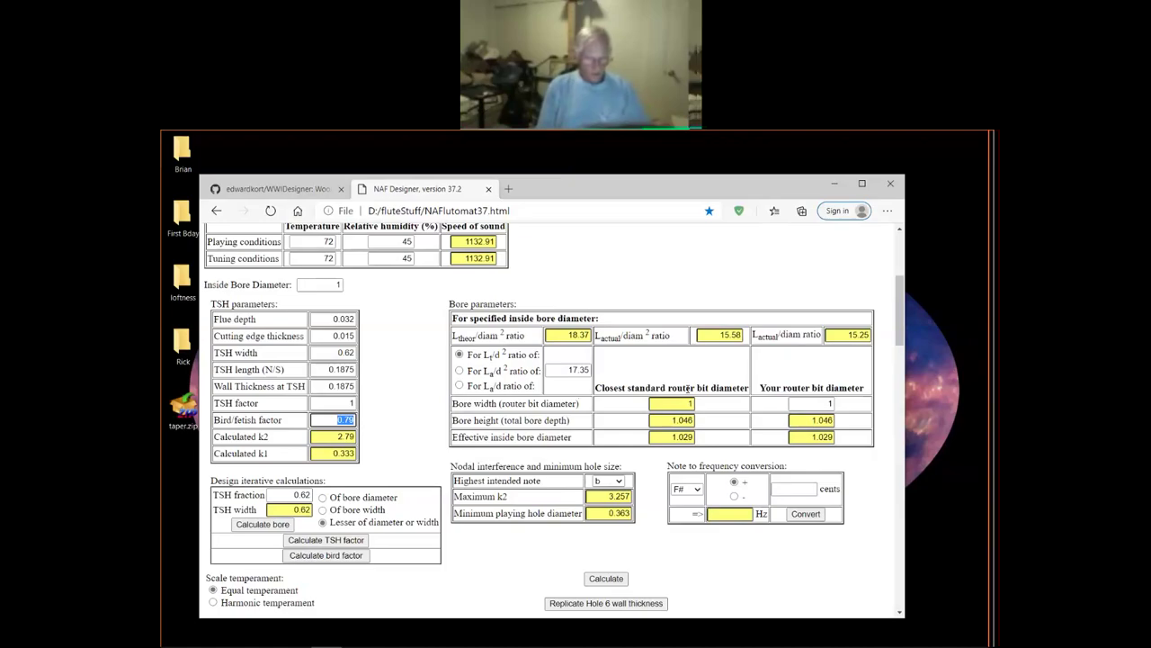
text(99)
scroll(789, 541, down, 3)
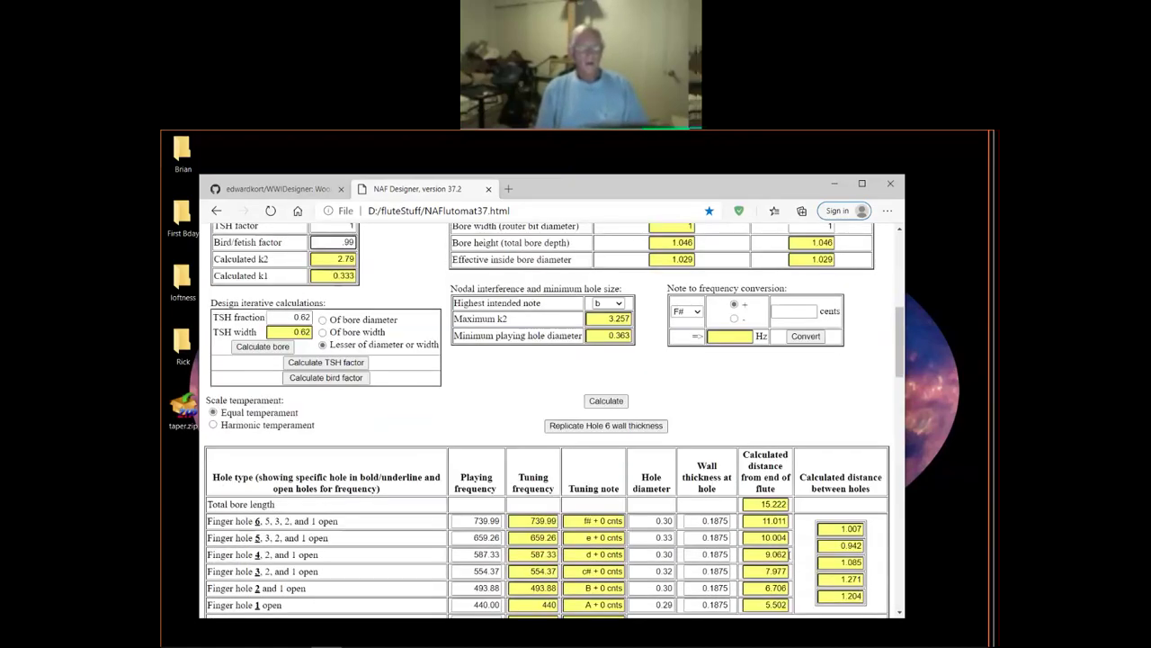
scroll(789, 553, down, 1)
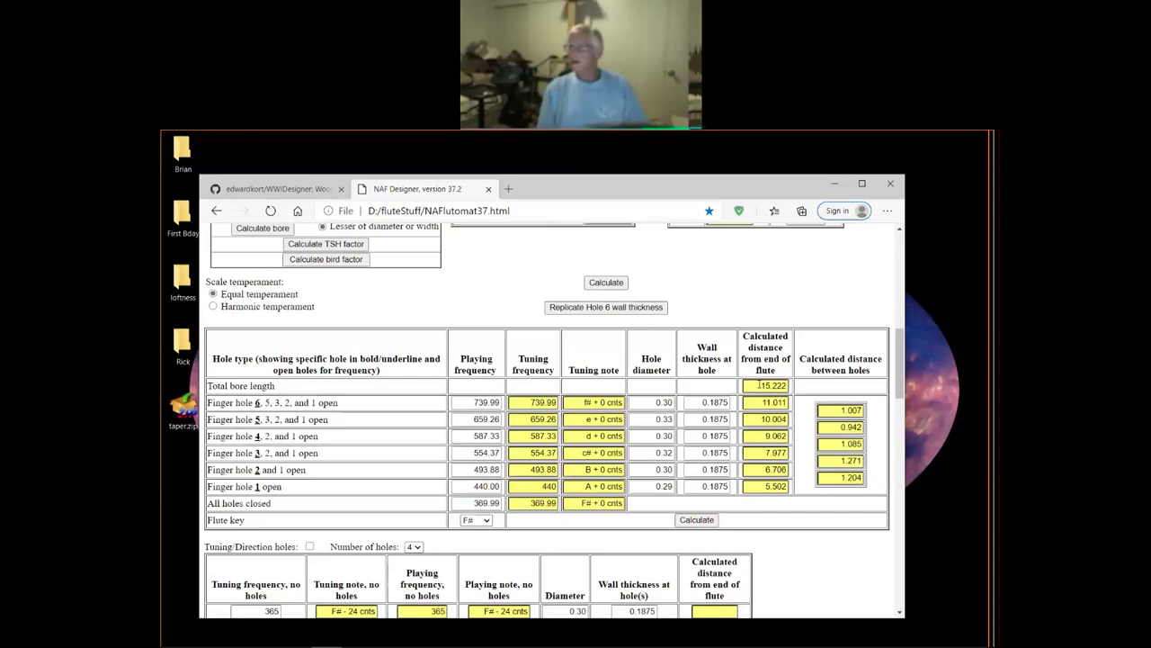
click(613, 283)
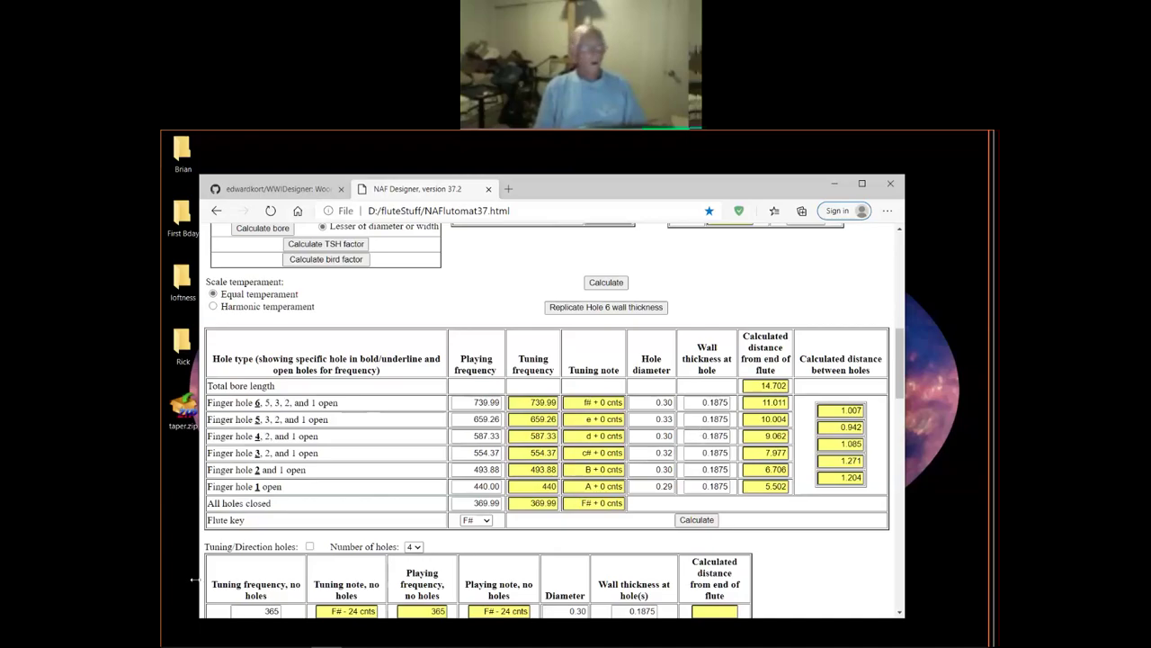
scroll(261, 576, down, 1)
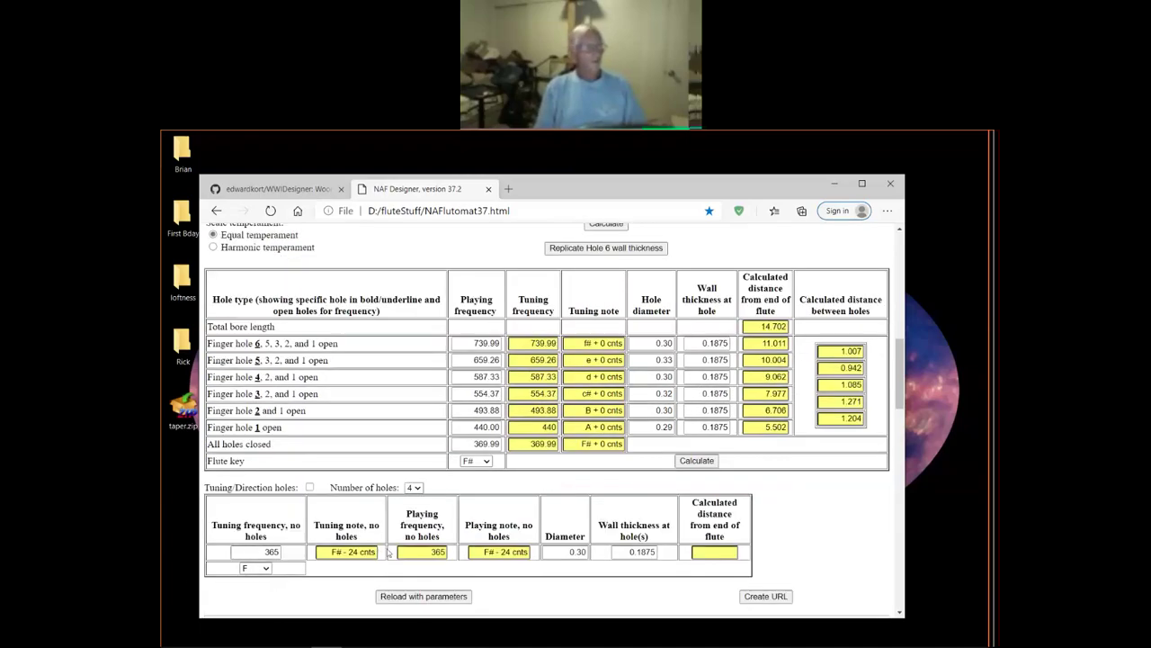
scroll(806, 507, up, 2)
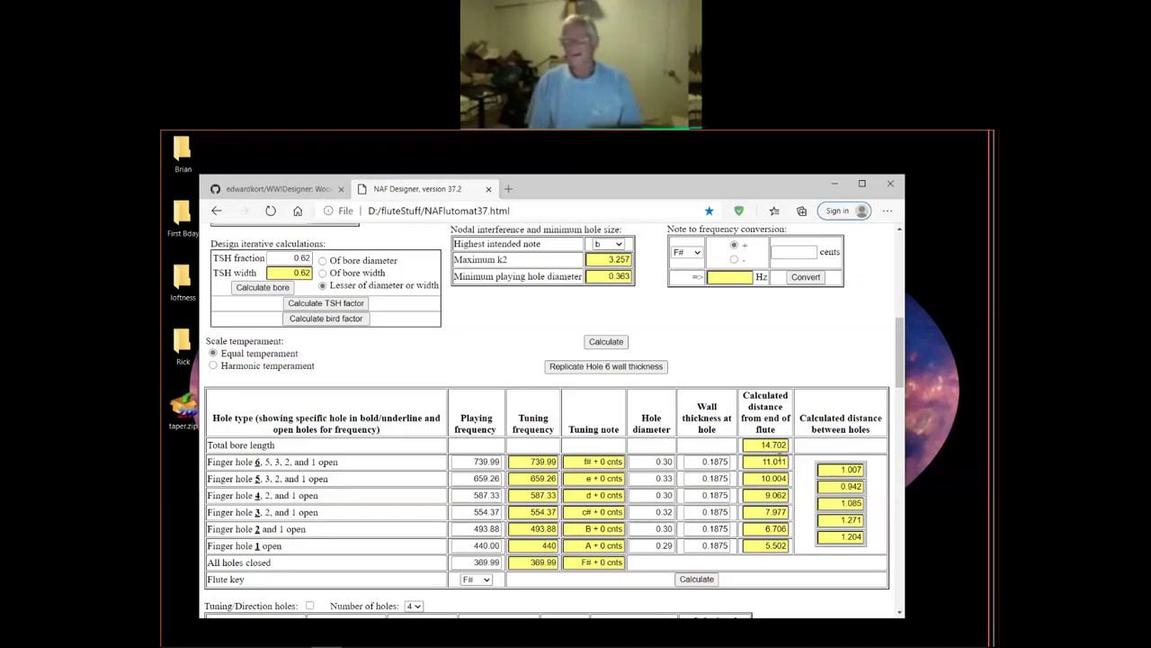
scroll(795, 526, down, 1)
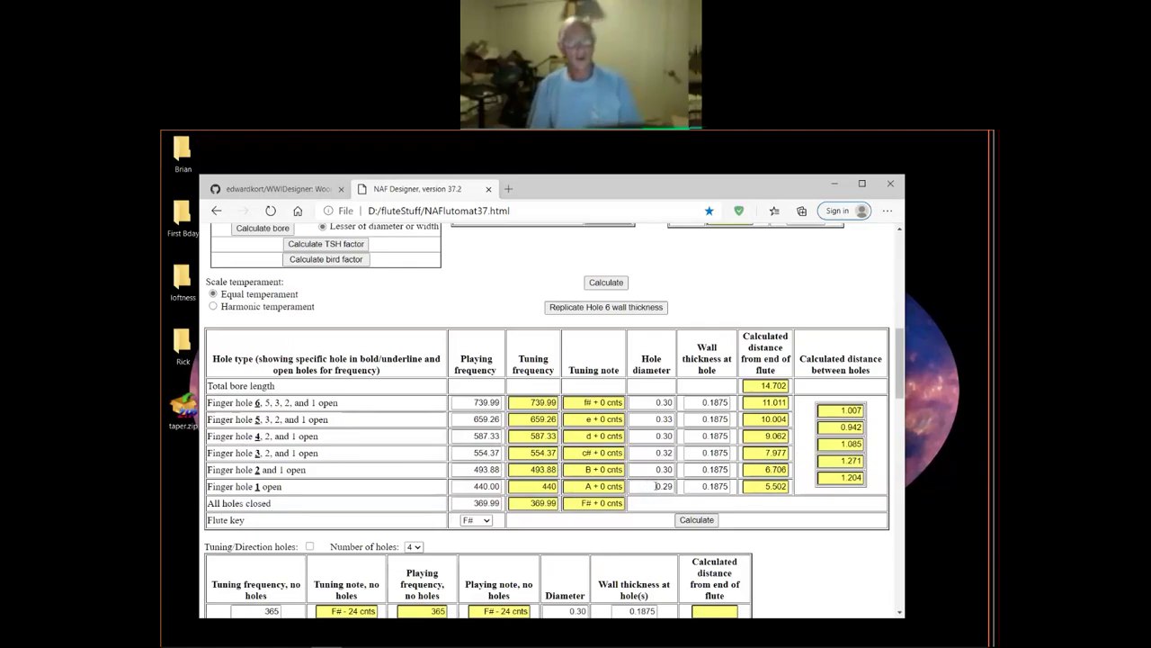
scroll(480, 297, up, 3)
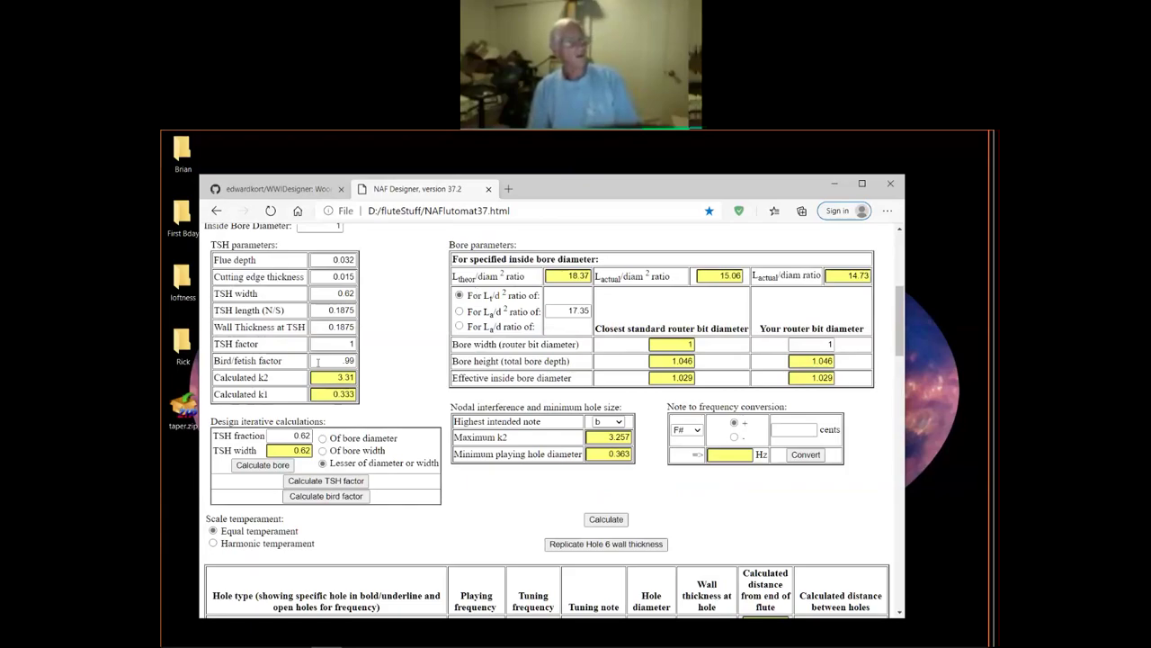
scroll(638, 500, down, 2)
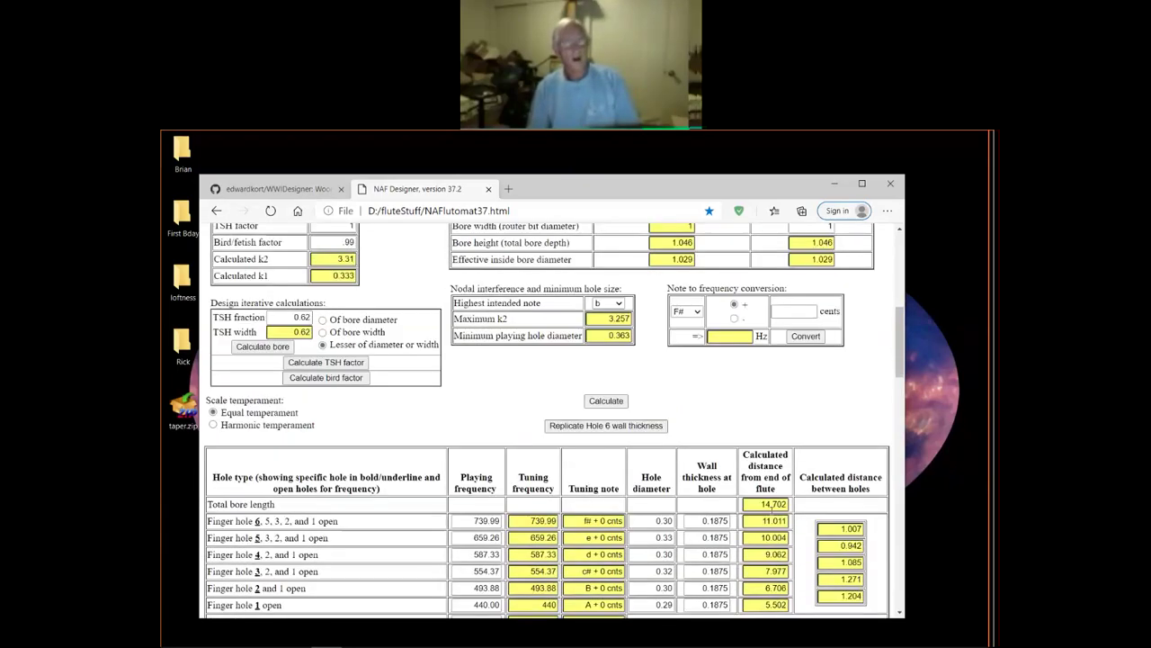
scroll(771, 509, down, 1)
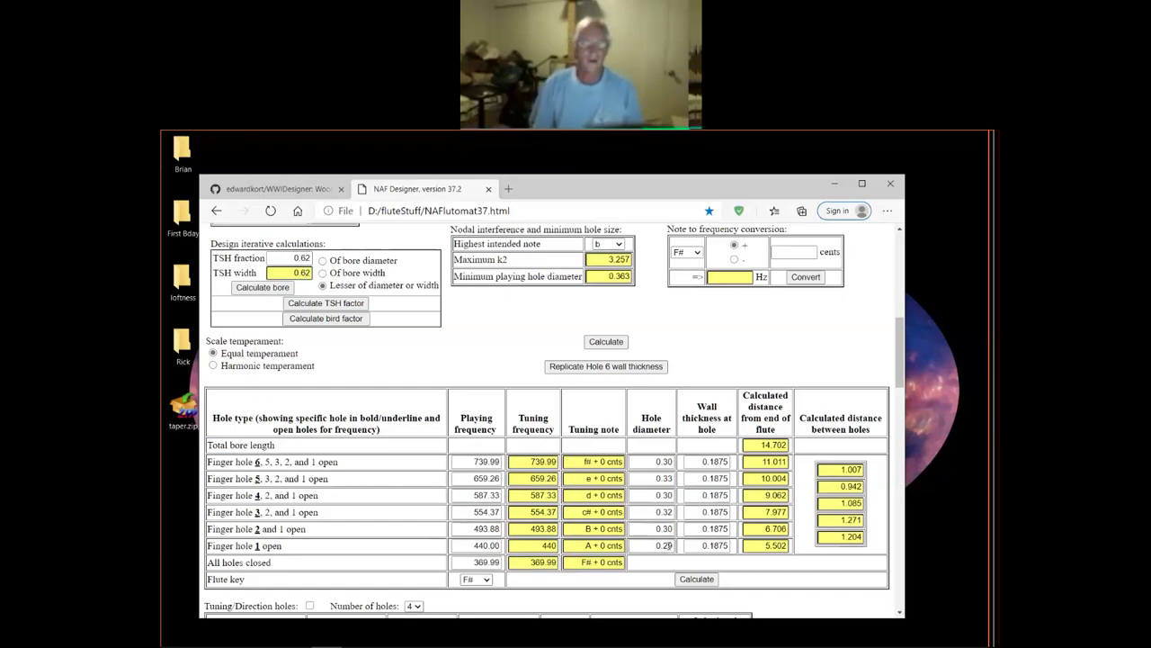
Step: Change Finger hole 1's diameter from 0.29 to 0.35 and recalculate, moving it to 4.975
click(669, 545)
drag(673, 546, 662, 545)
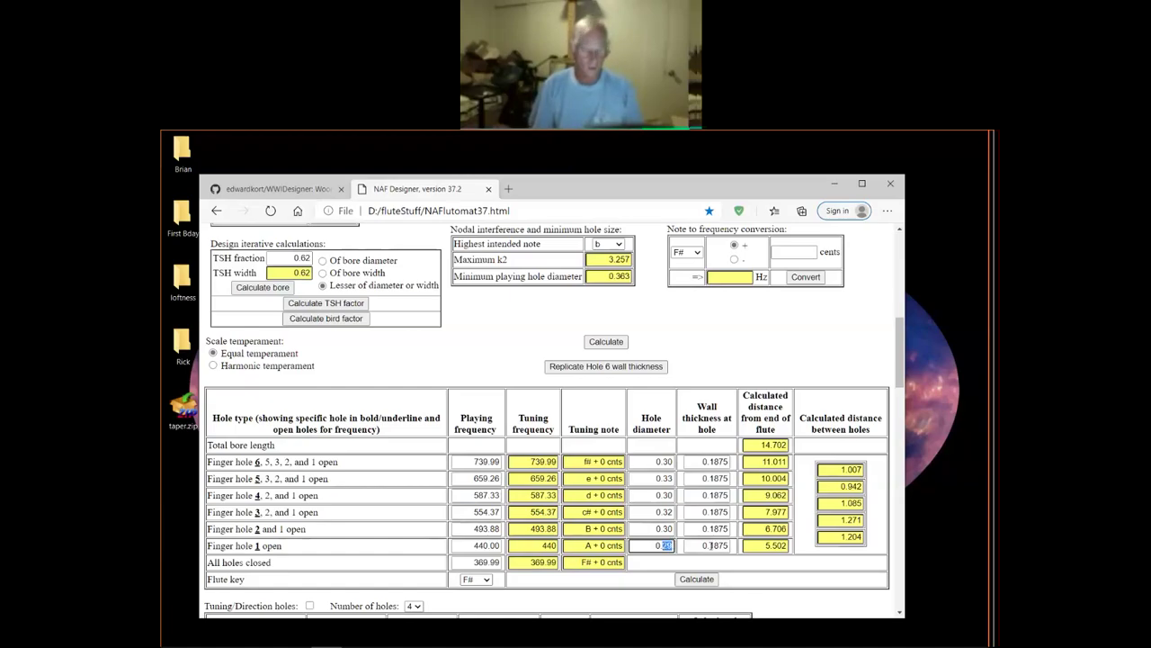
text(35)
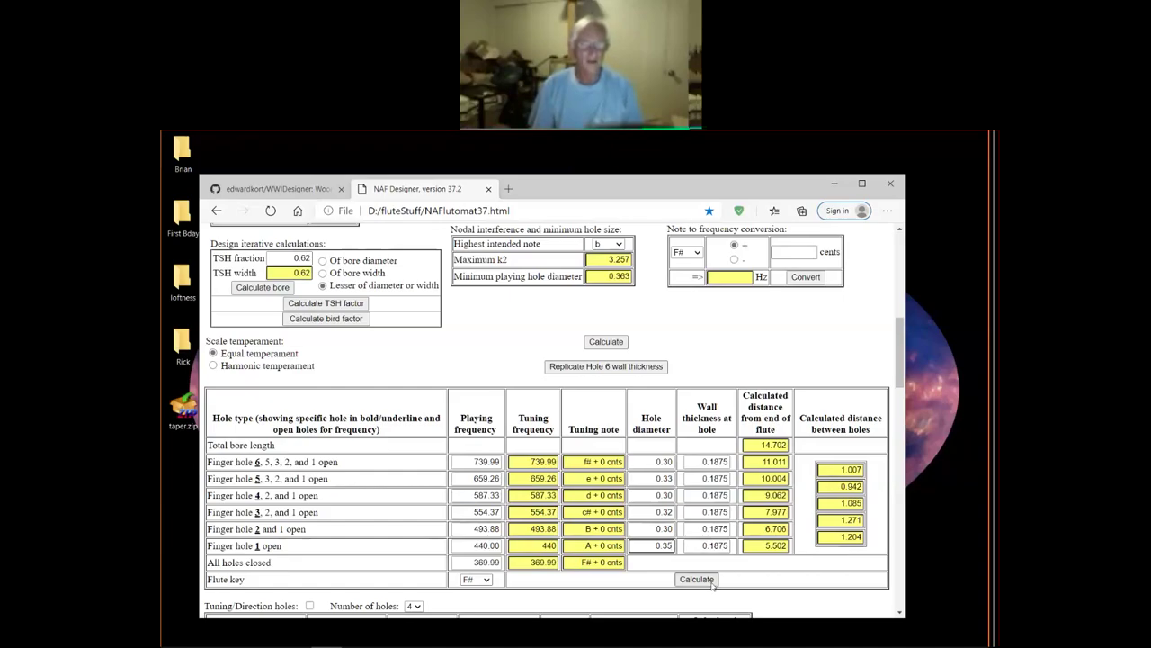
click(712, 580)
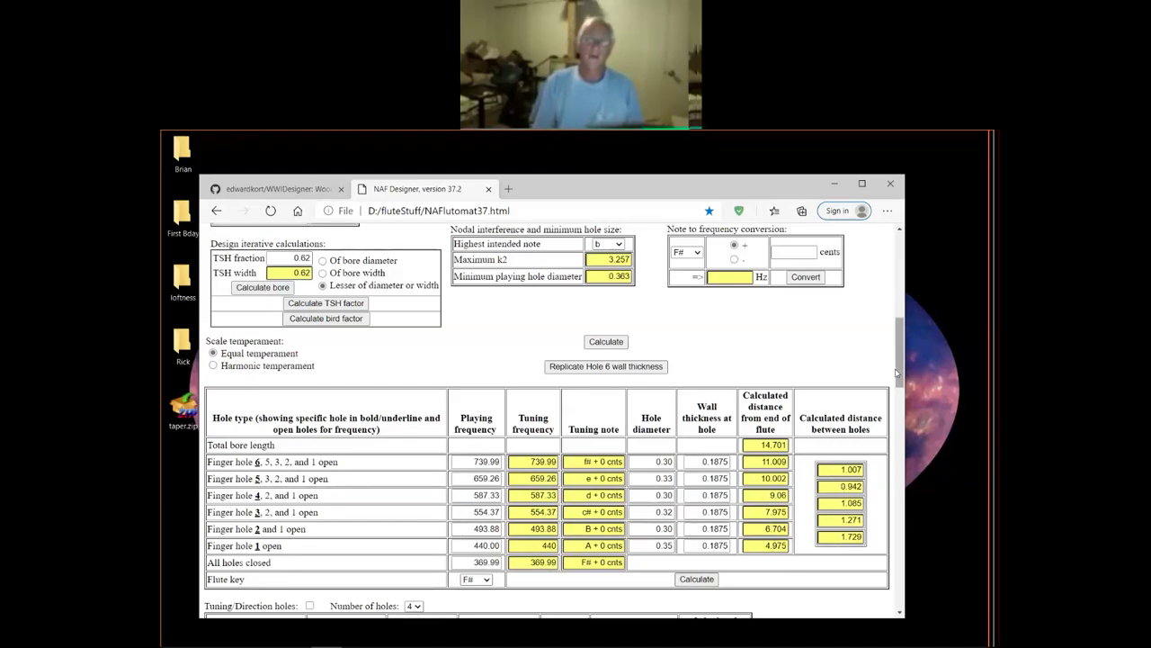
drag(899, 373, 899, 379)
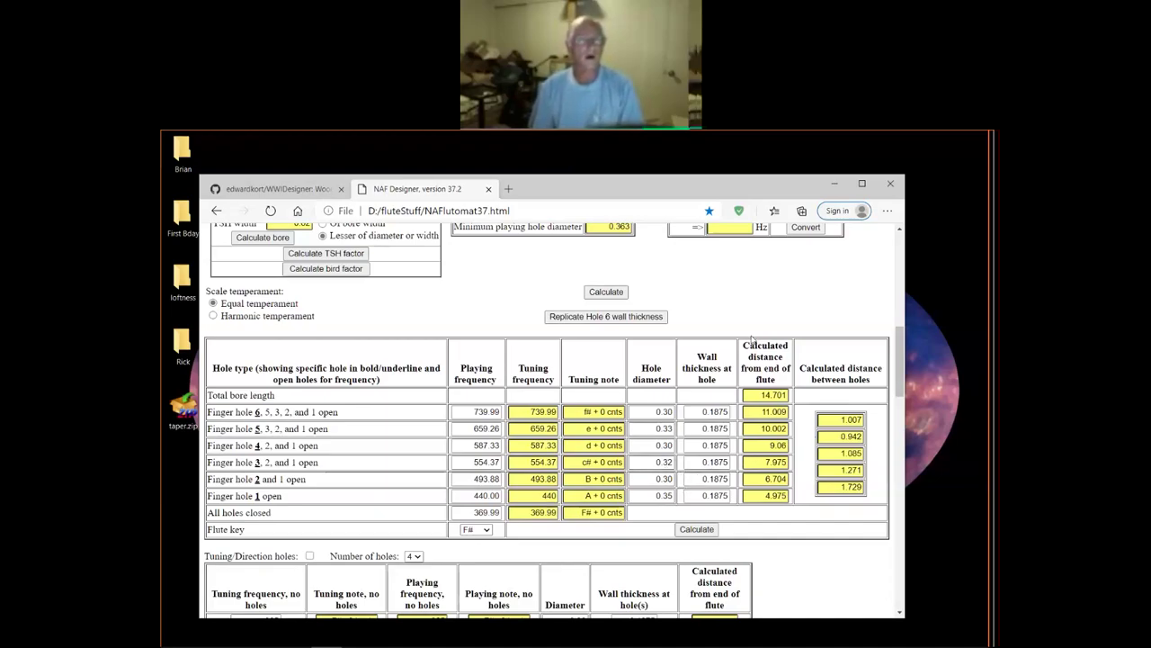
Step: Edit Finger hole 1's diameter to 0.363 and recalculate, placing hole 1 at 4.886
scroll(768, 314, up, 1)
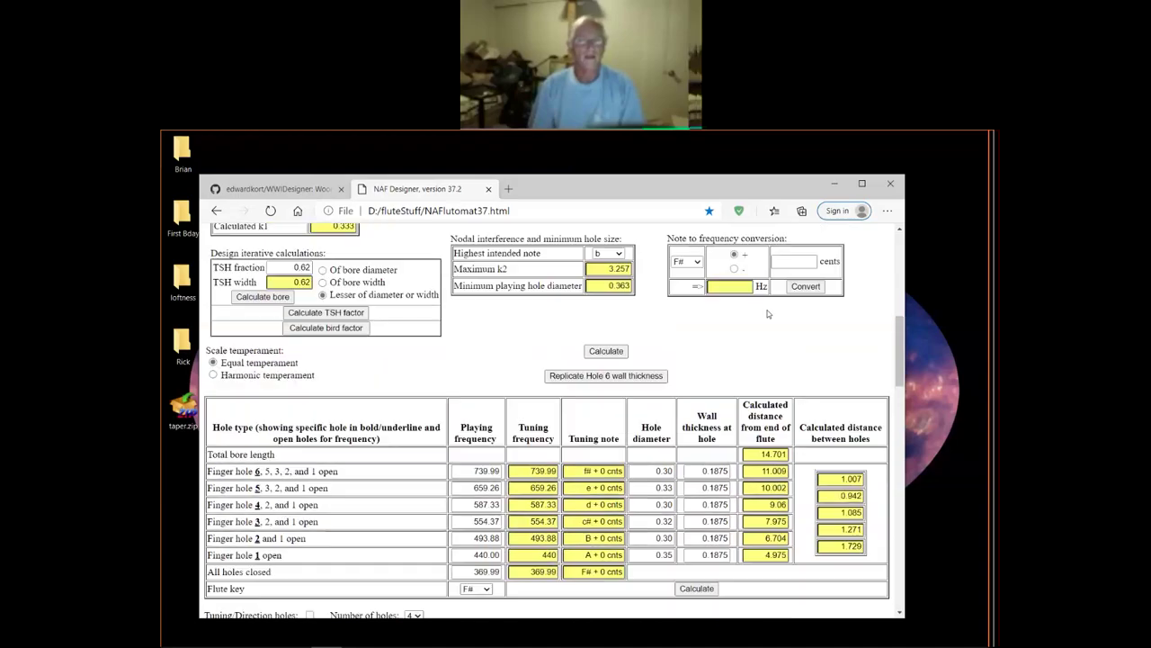
scroll(784, 355, up, 1)
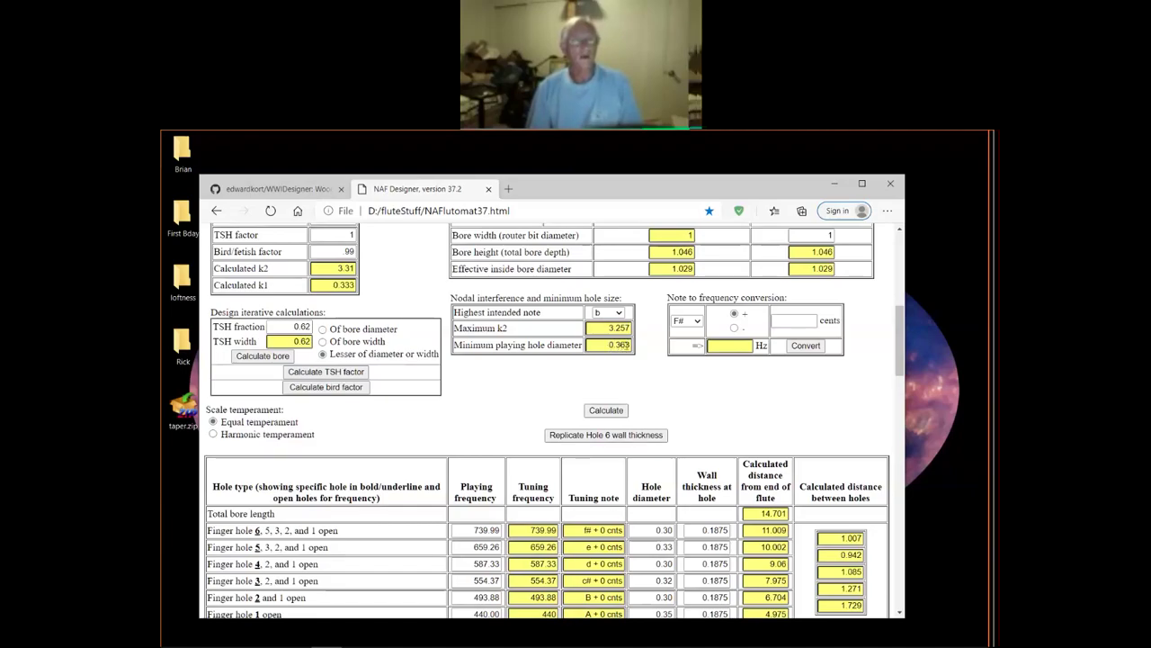
scroll(754, 397, down, 2)
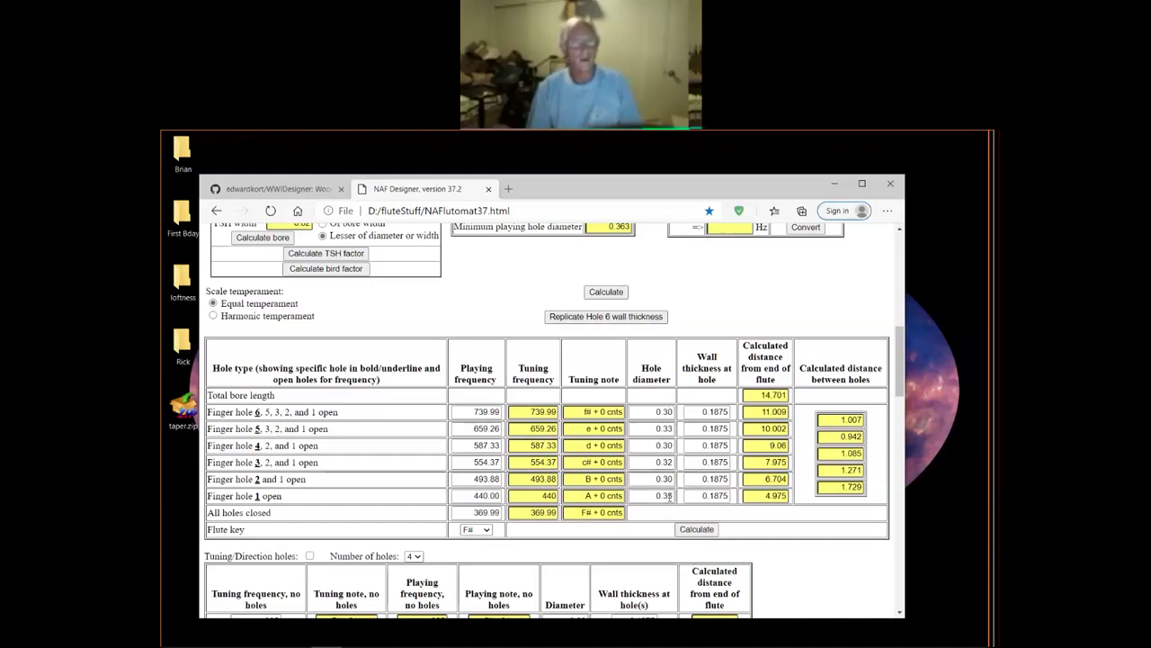
drag(673, 496, 668, 496)
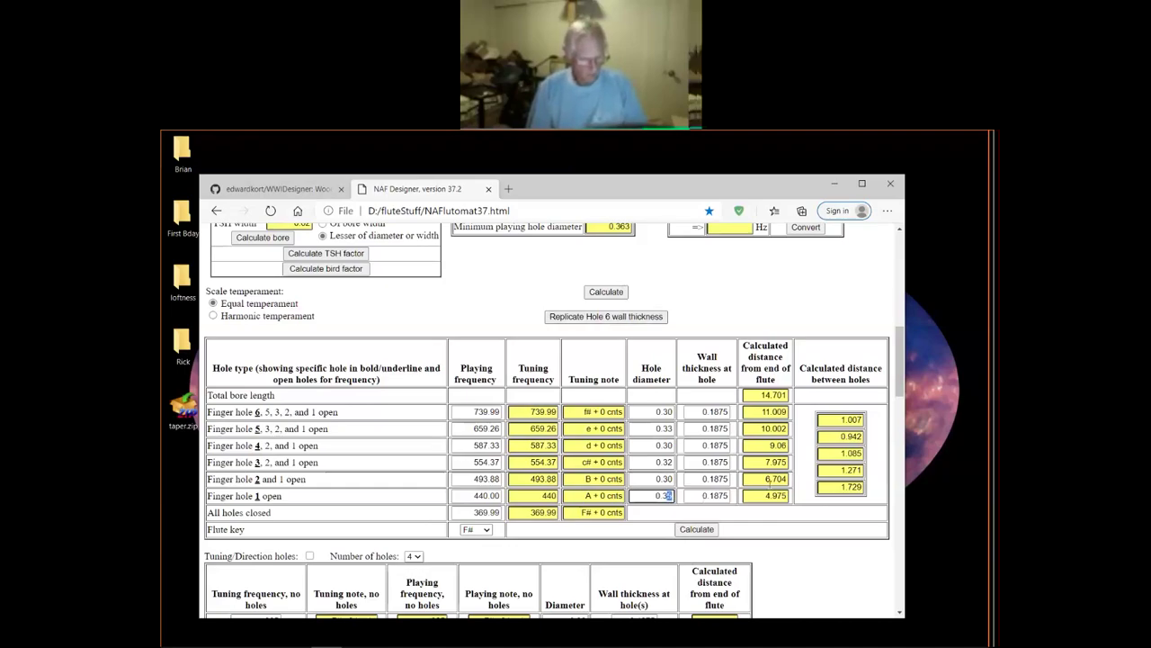
text(6)
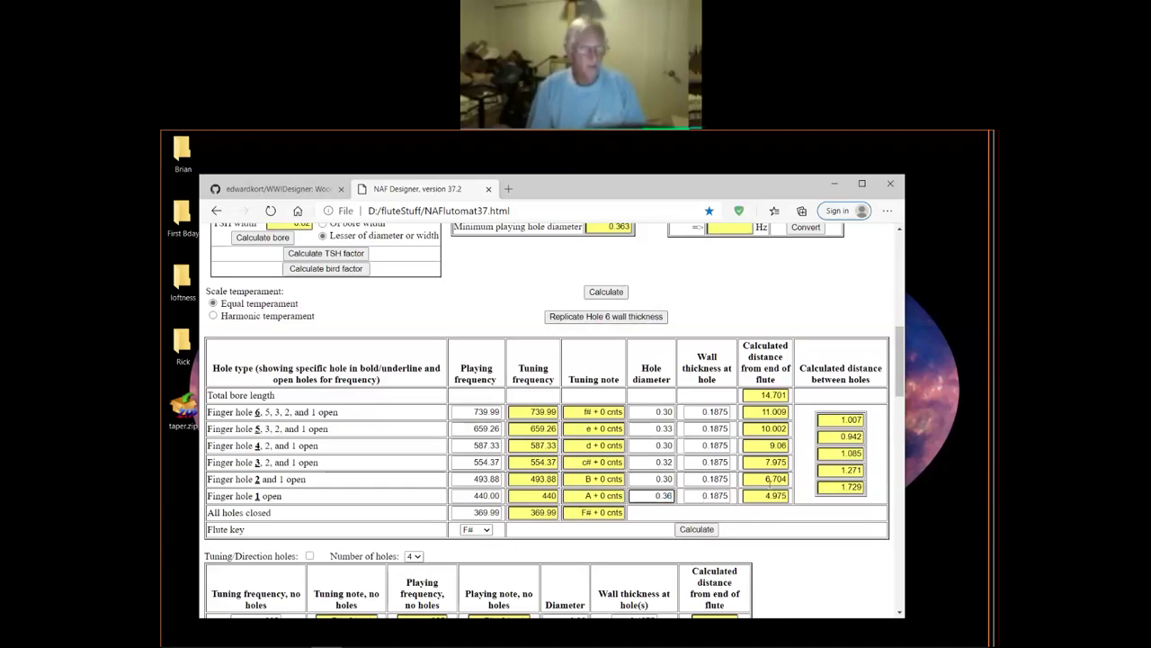
text(3)
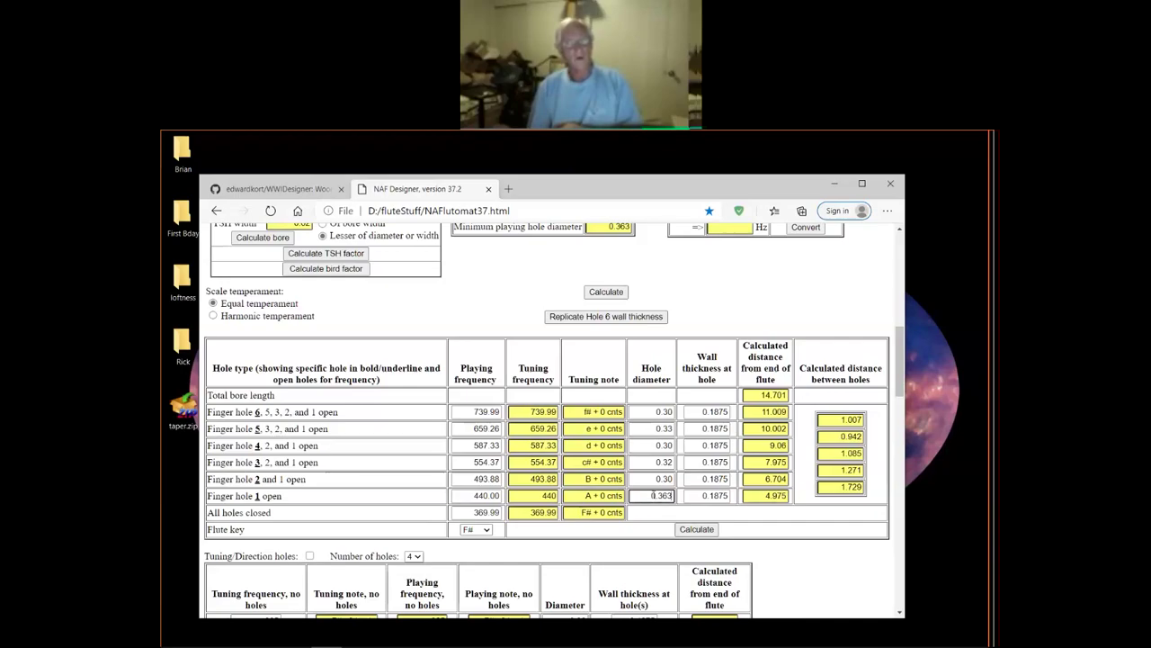
click(696, 531)
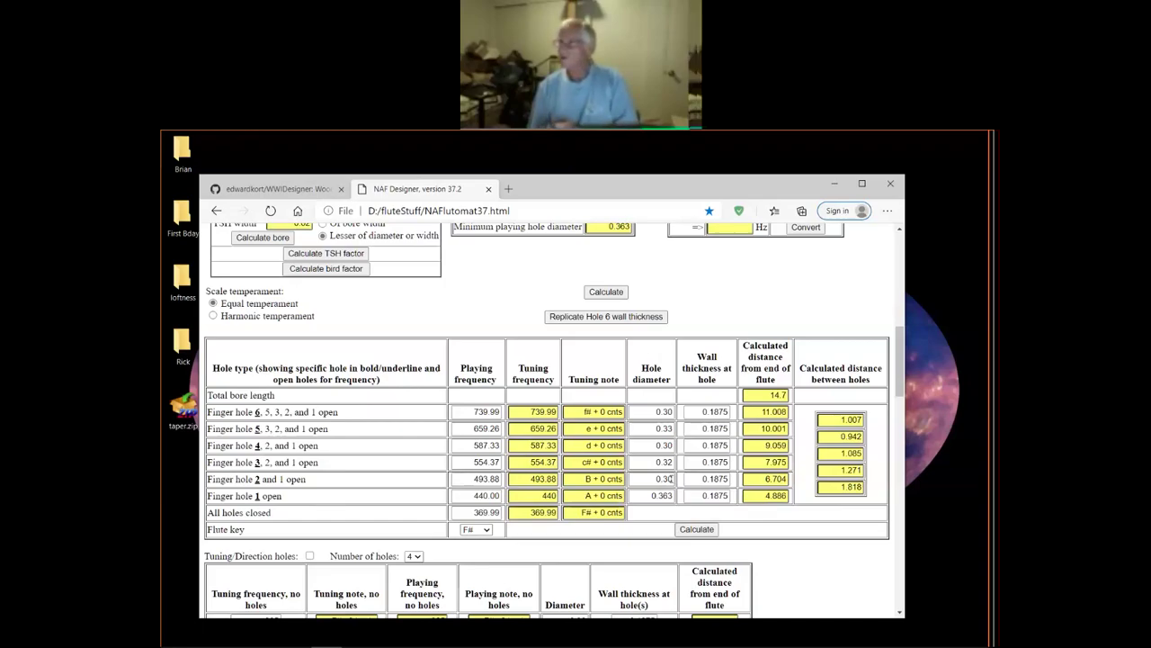
Step: Try 0.34 for Finger hole 2's diameter and recalculate
click(671, 478)
key(BackSpace)
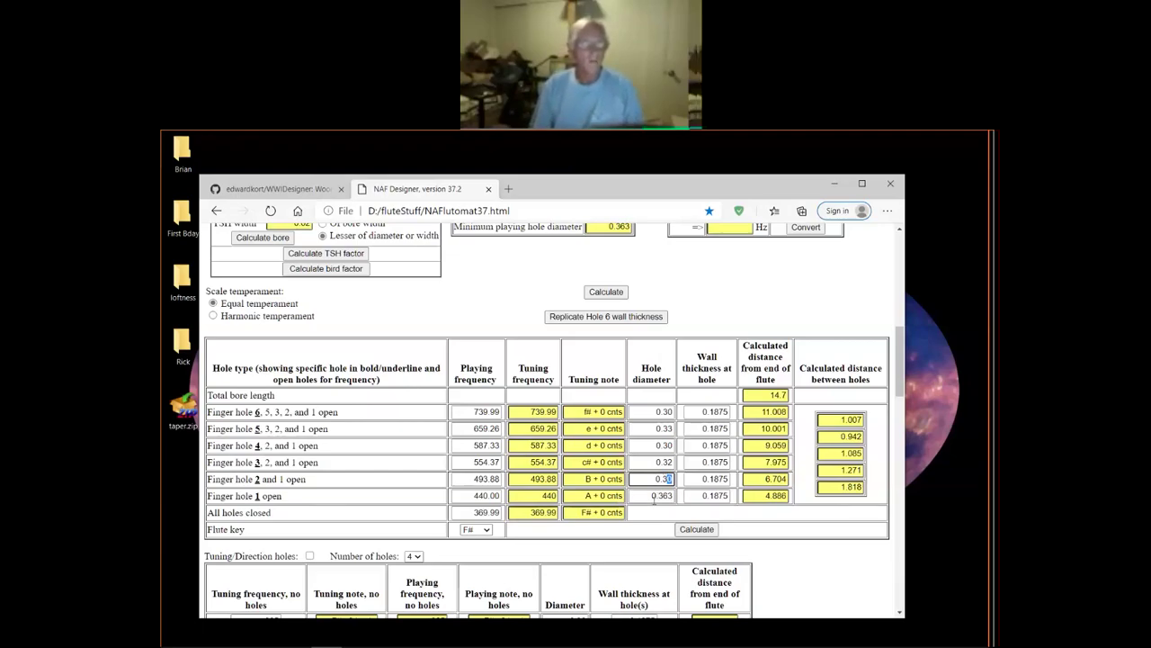
text(4)
click(706, 530)
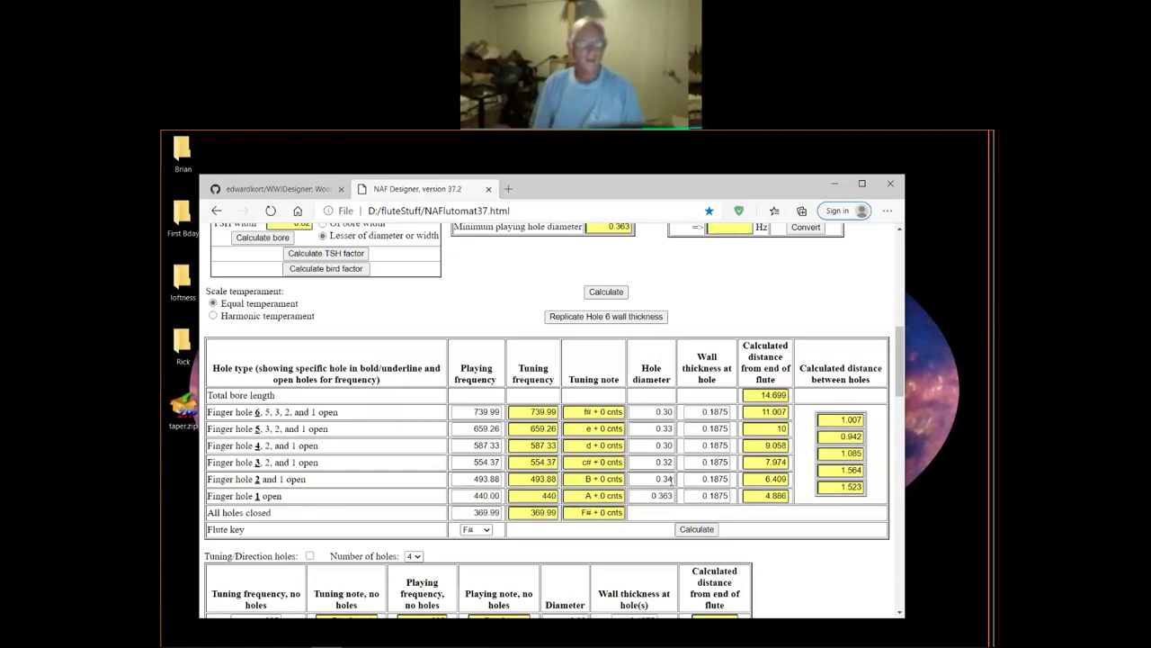
Step: Set Finger hole 2's diameter to 0.36, then select the last digit of hole 3's diameter
click(670, 479)
drag(670, 479, 673, 496)
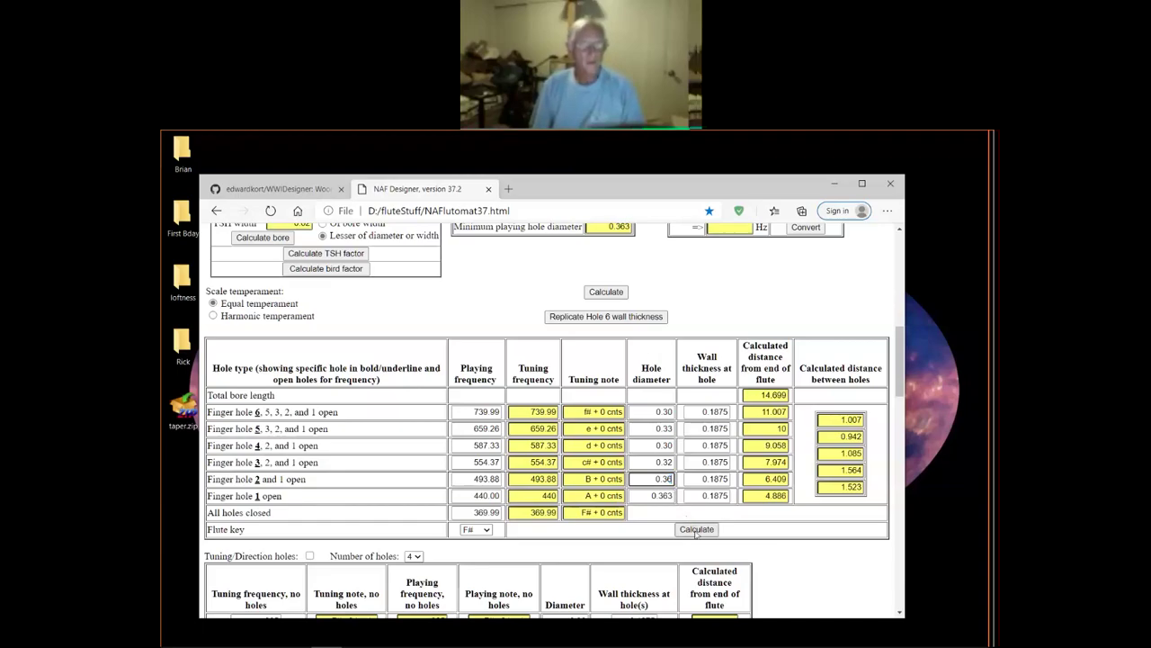
text(6)
key(Tab)
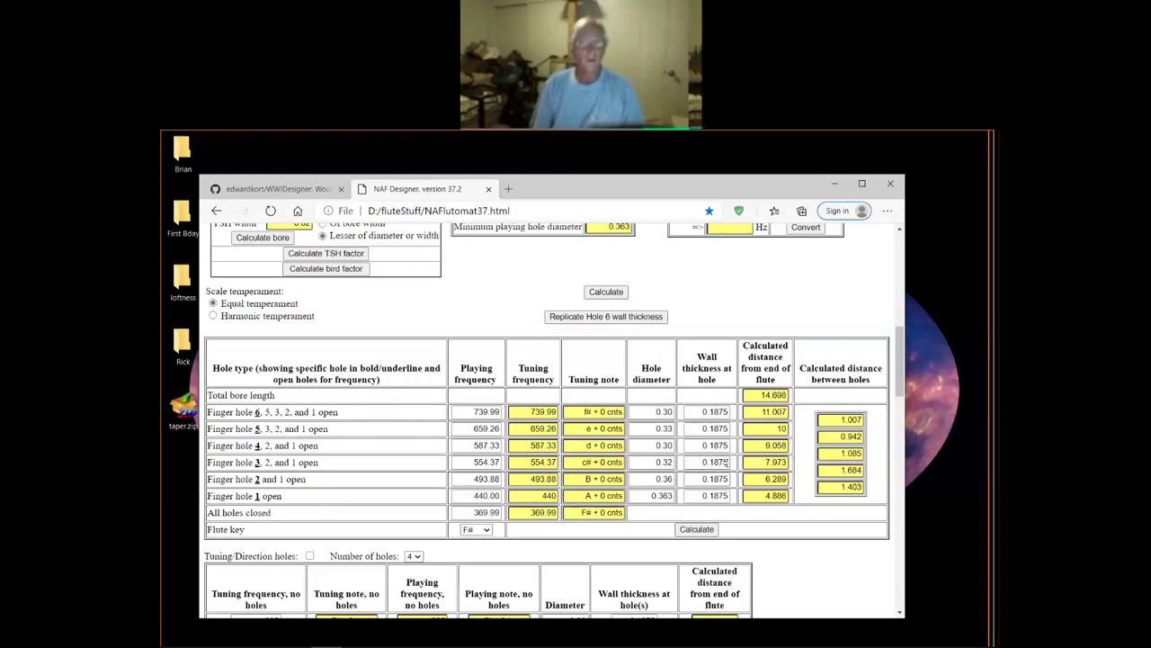
drag(671, 461, 666, 462)
Step: Step Finger hole 3's diameter through 0.33 and 0.35 to 0.36, recalculating after each change
text(3)
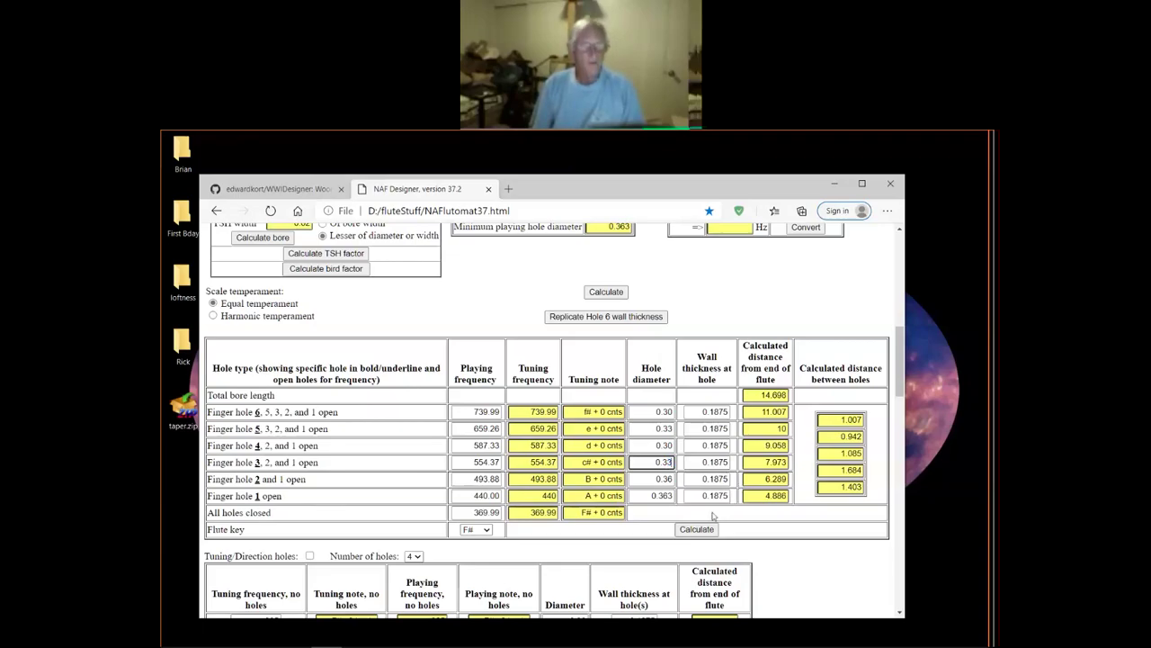
click(691, 531)
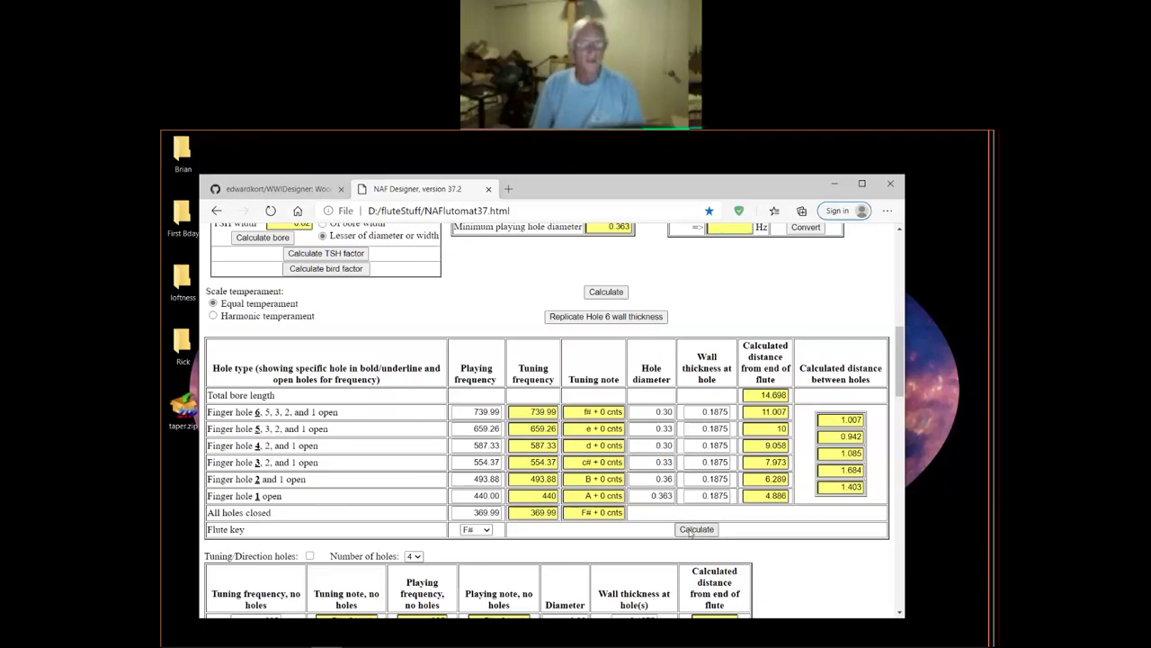
click(671, 462)
key(BackSpace)
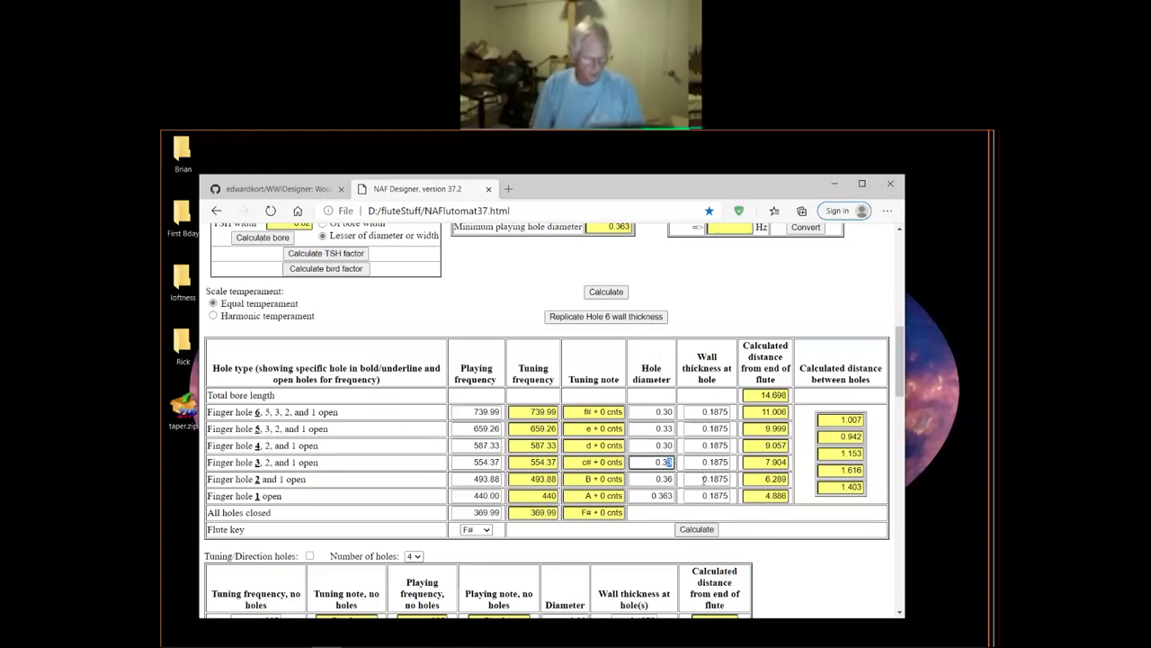
text(5)
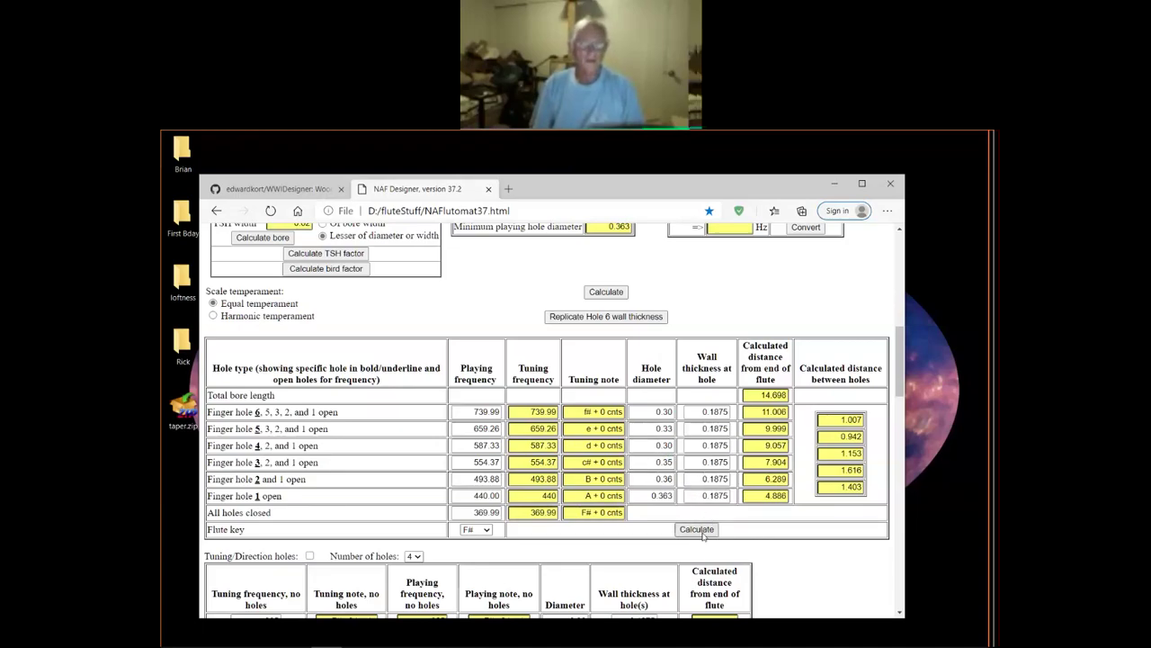
click(697, 530)
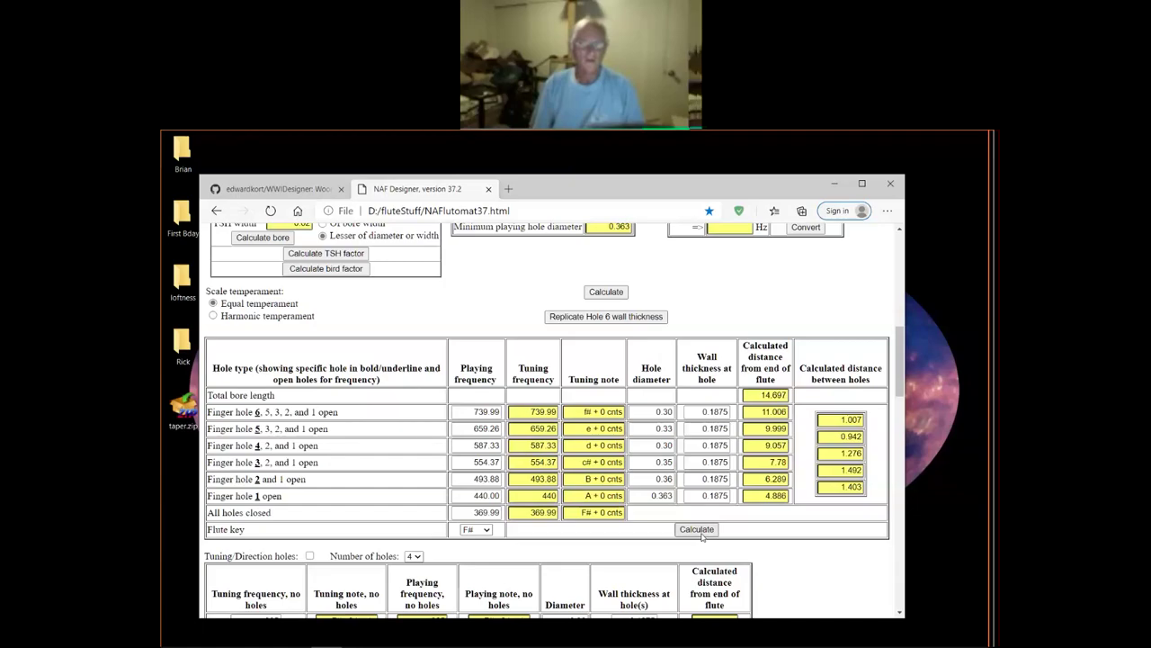
click(670, 461)
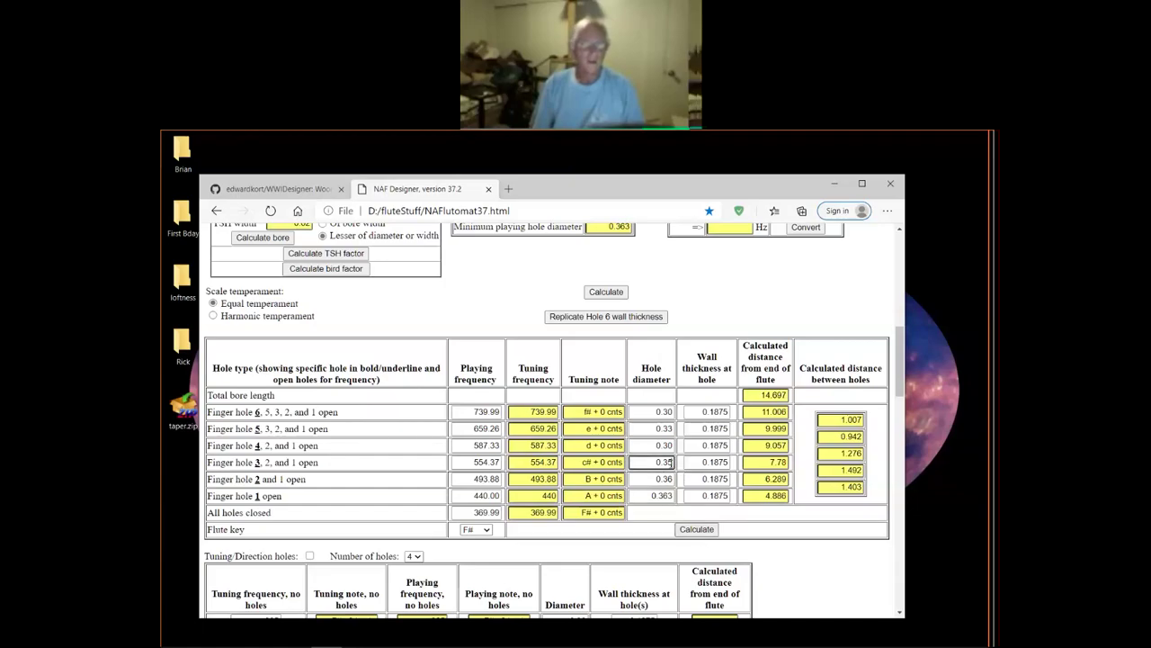
key(BackSpace)
text(0)
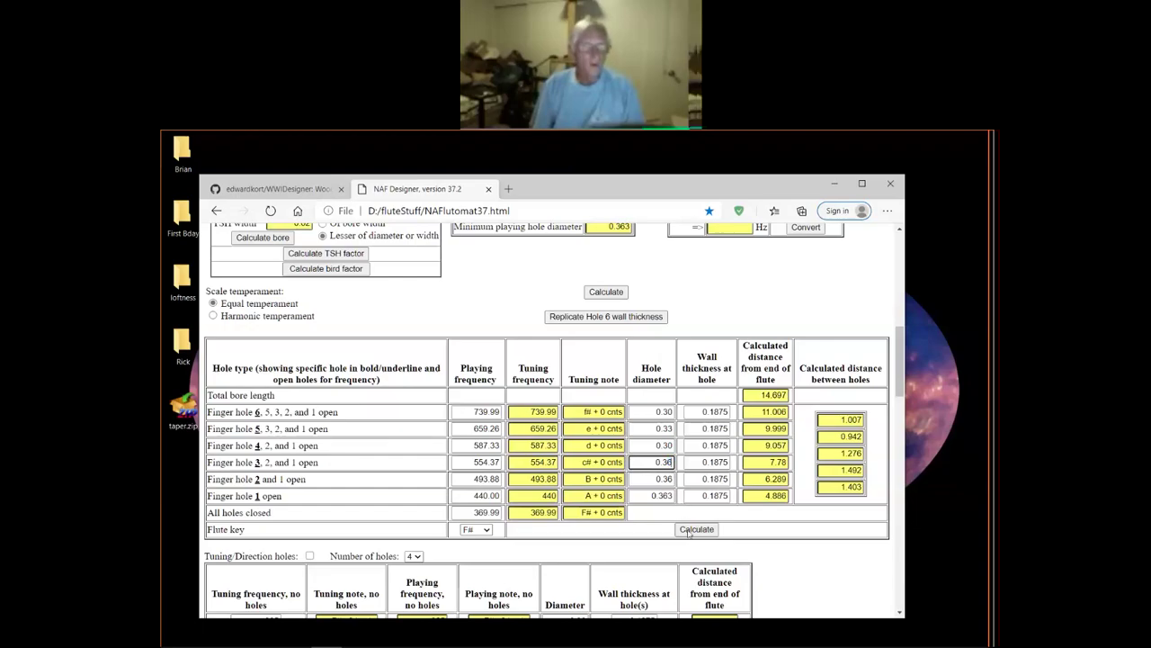
click(697, 530)
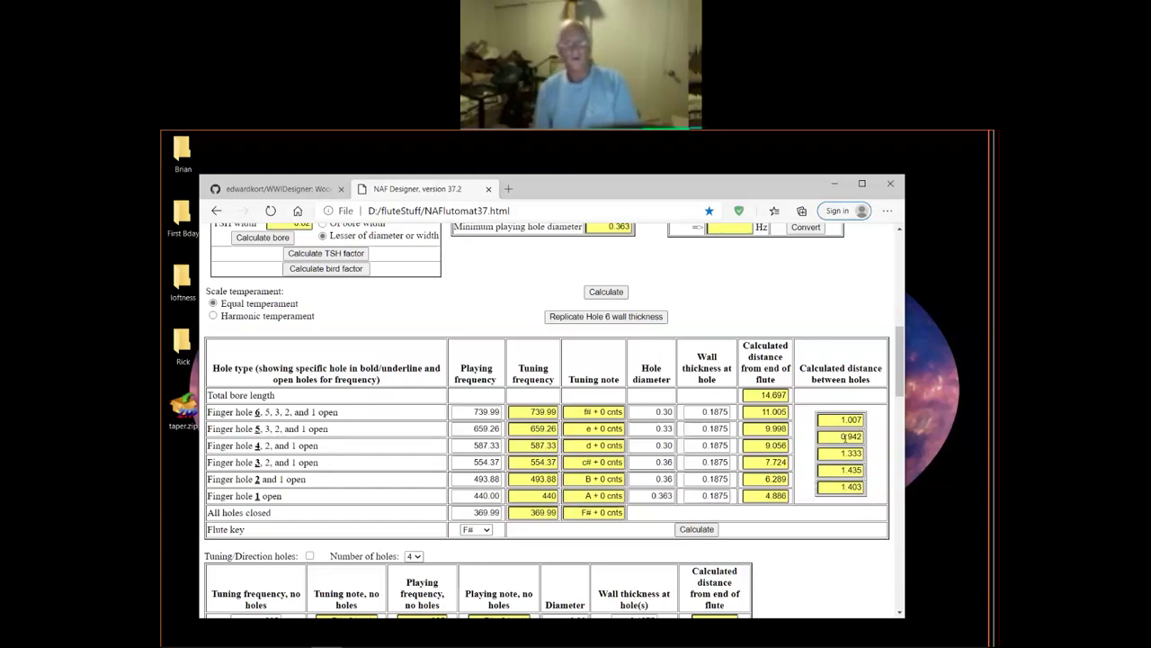
click(671, 429)
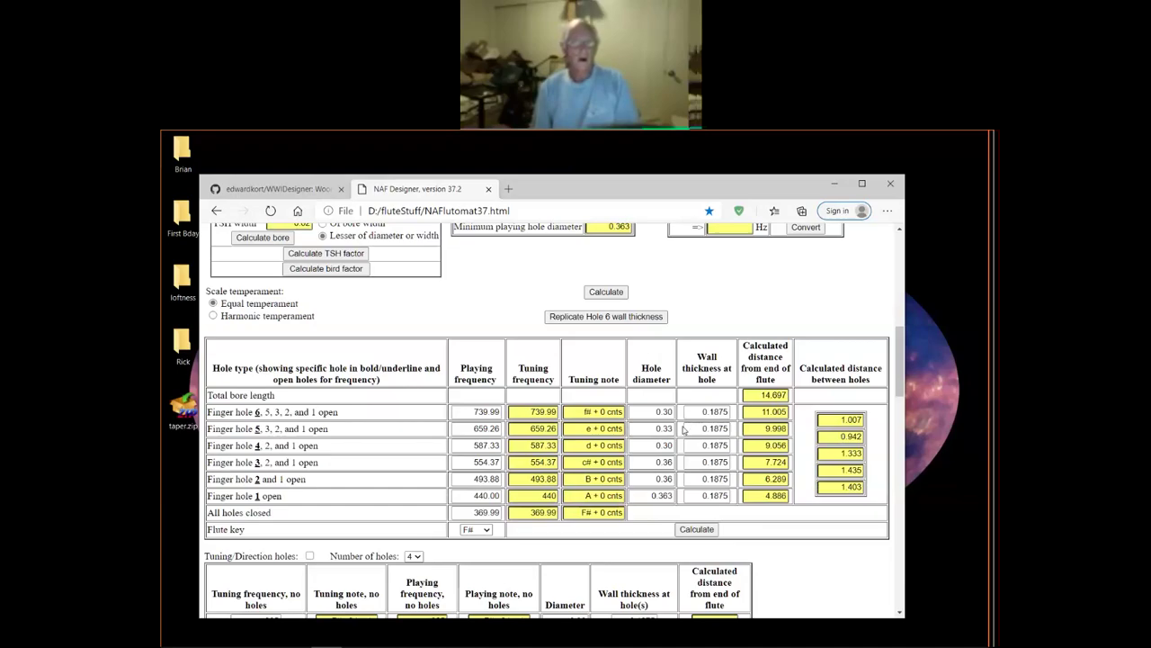
Step: Try 0.34 for Finger hole 5's diameter and recalculate
click(670, 428)
click(671, 429)
drag(674, 428, 667, 428)
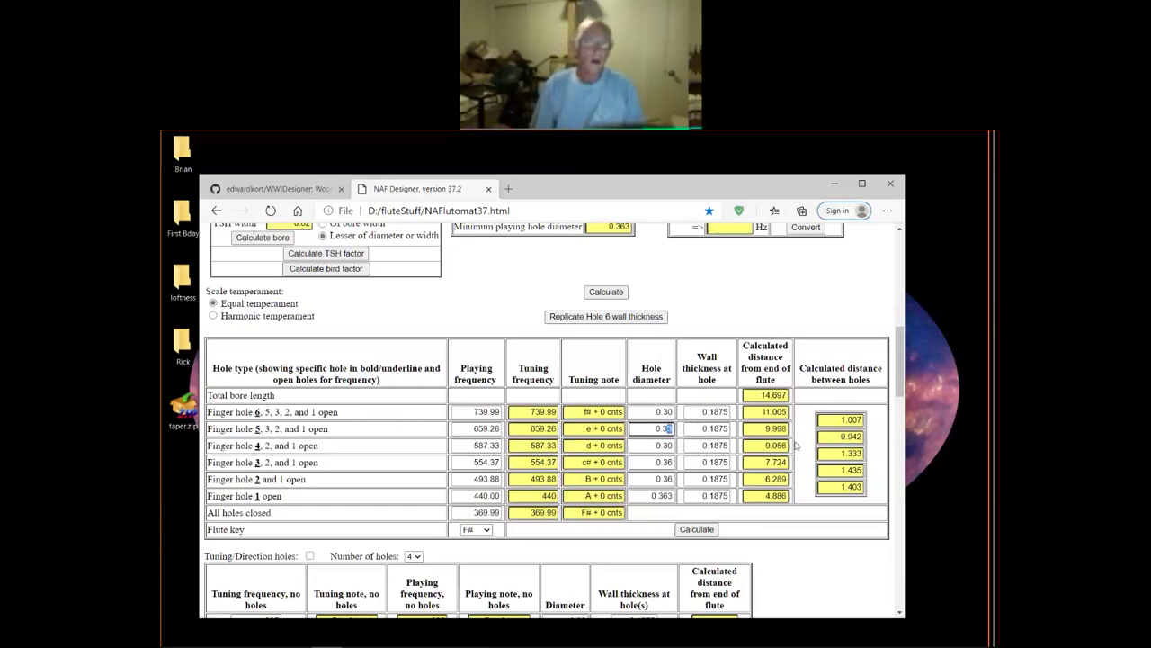
text(3)
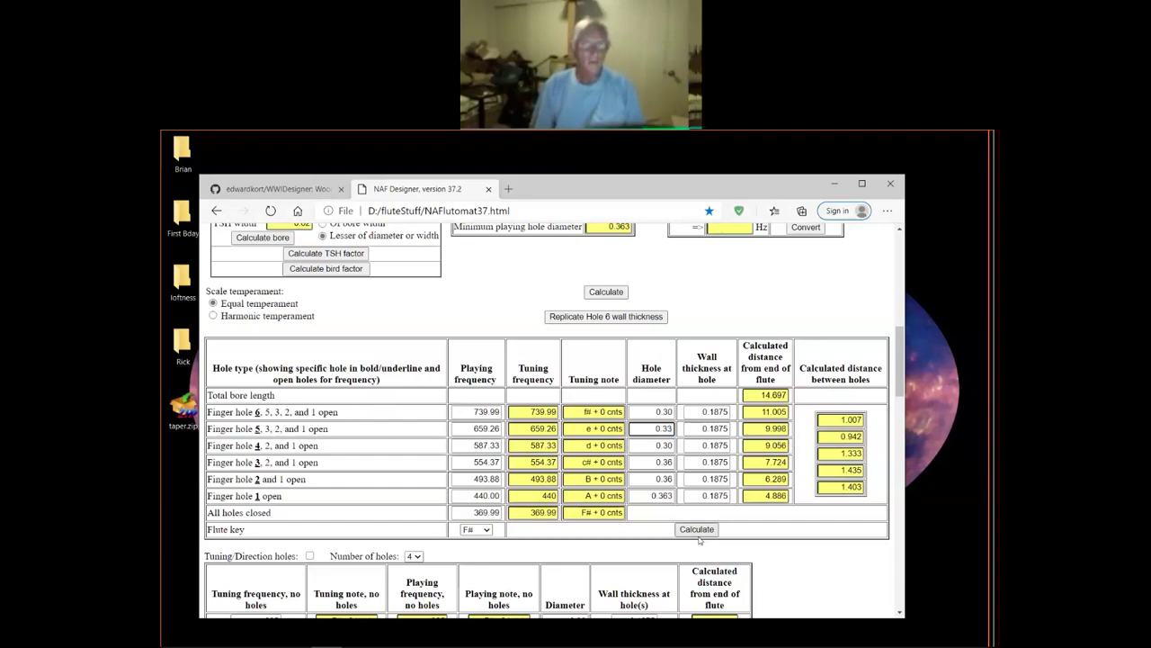
key(BackSpace)
text(4)
click(696, 529)
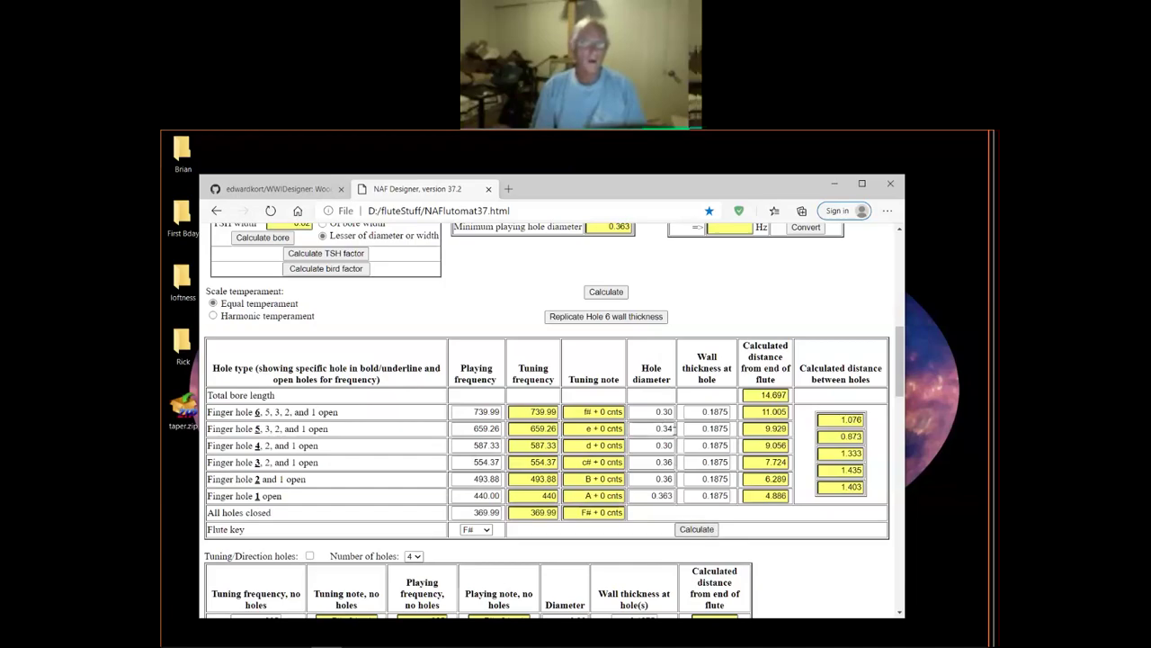
Step: Reduce Finger hole 5's diameter to 0.32 and recalculate, moving it to 10.072
click(671, 429)
key(BackSpace)
text(2)
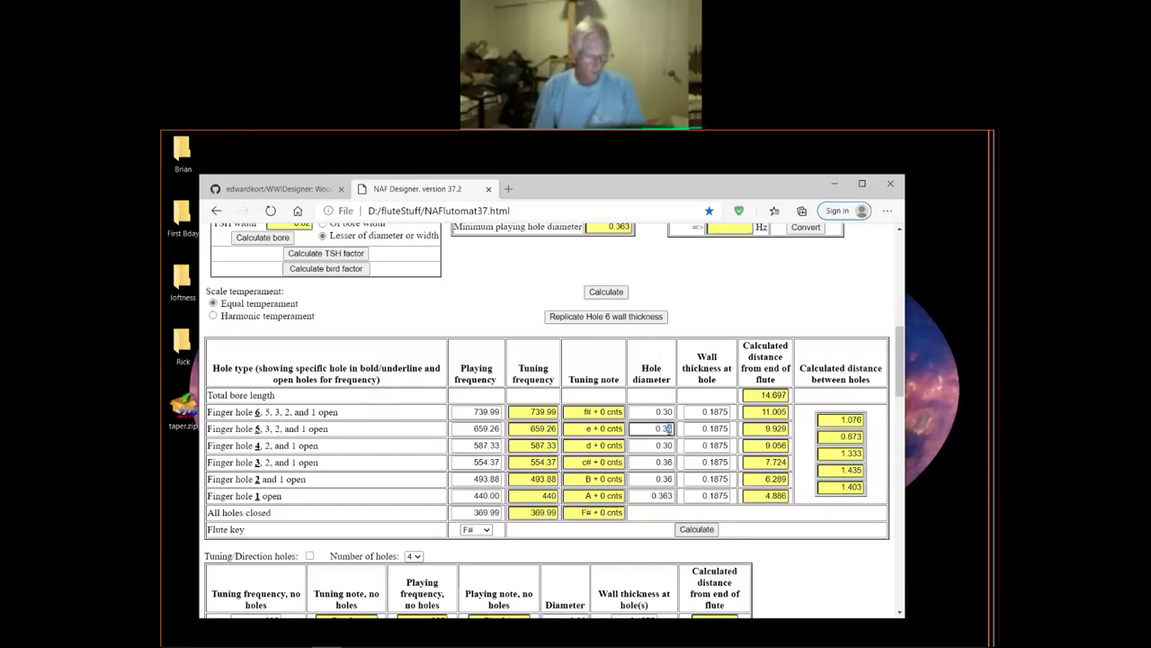
click(698, 530)
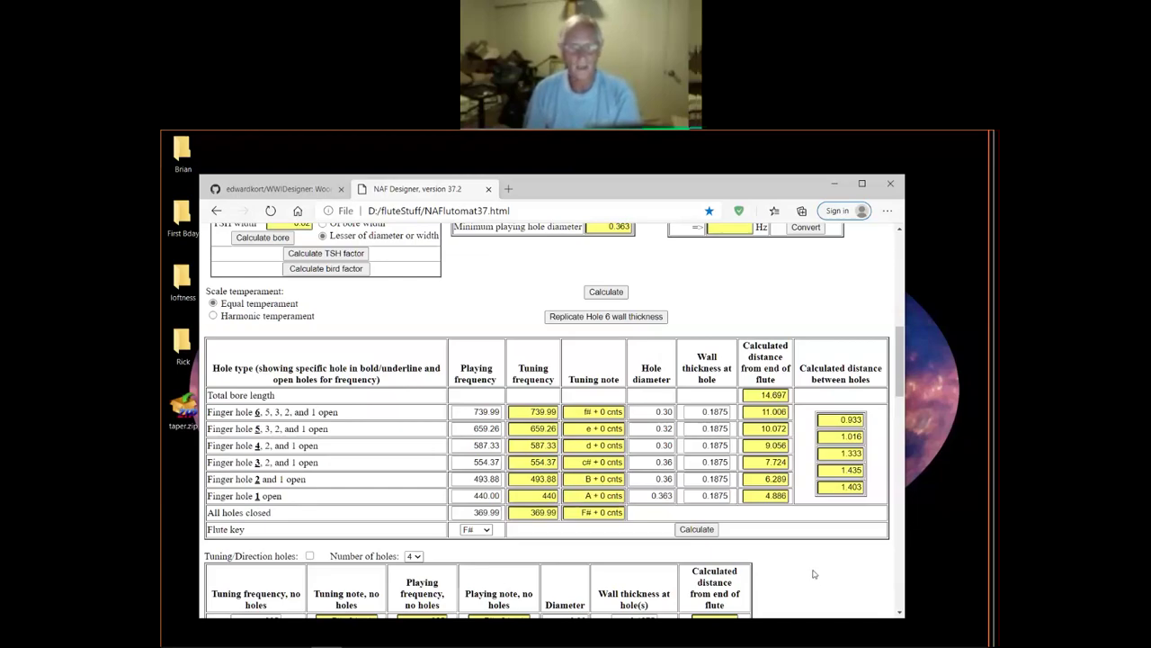
scroll(814, 572, down, 1)
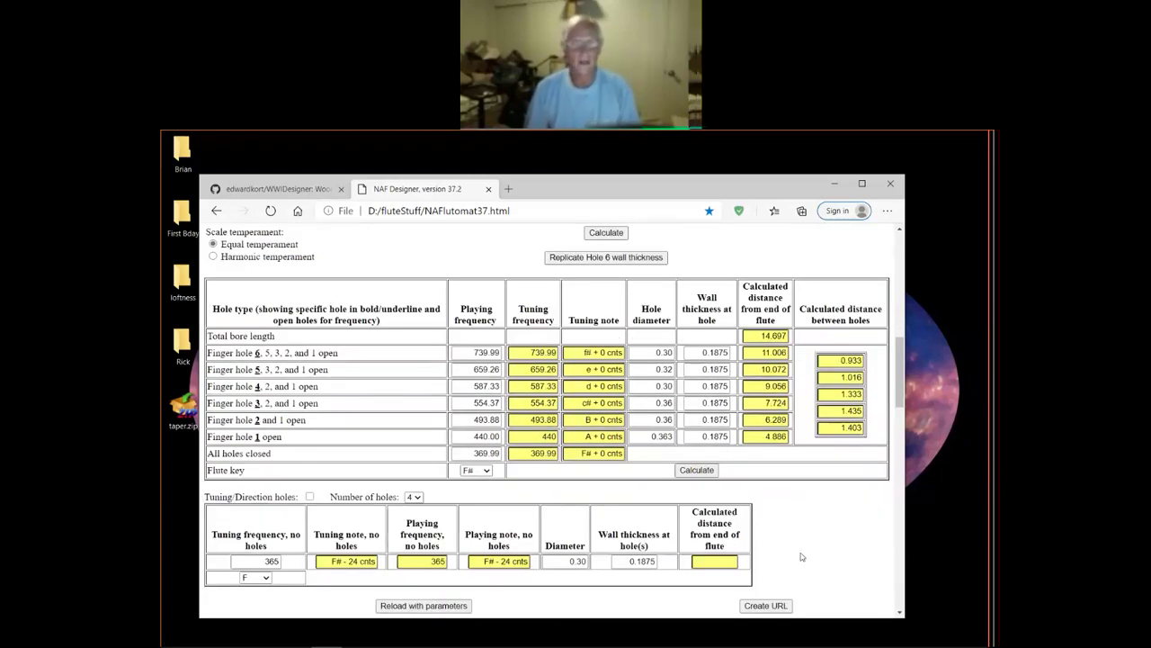
scroll(801, 556, down, 1)
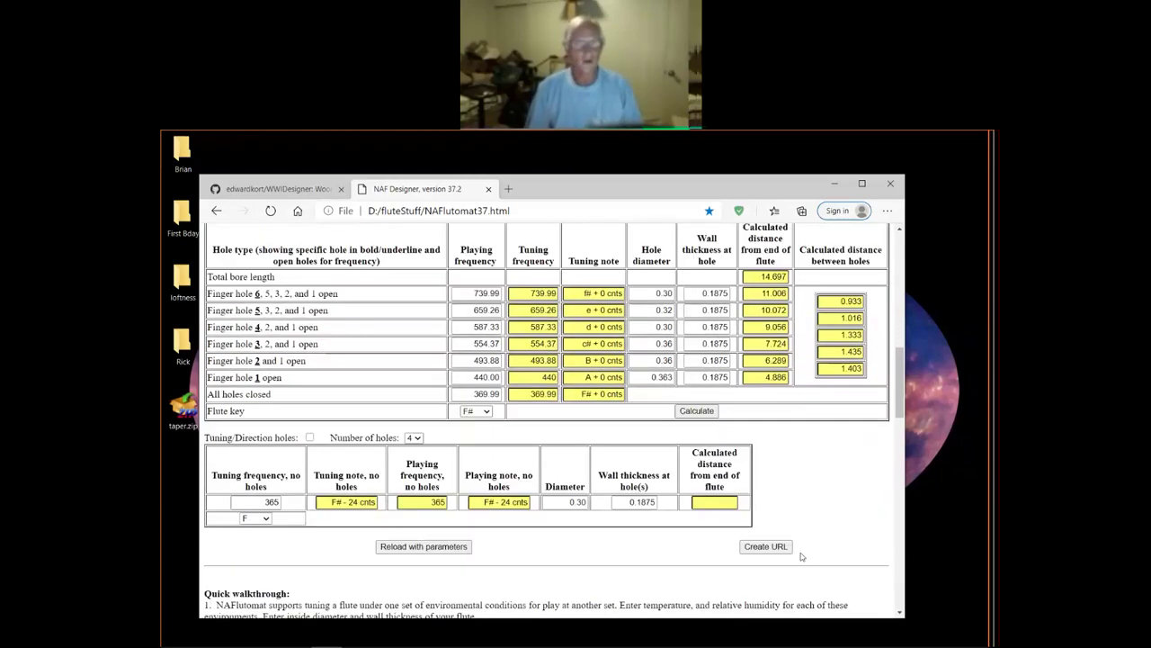
click(266, 520)
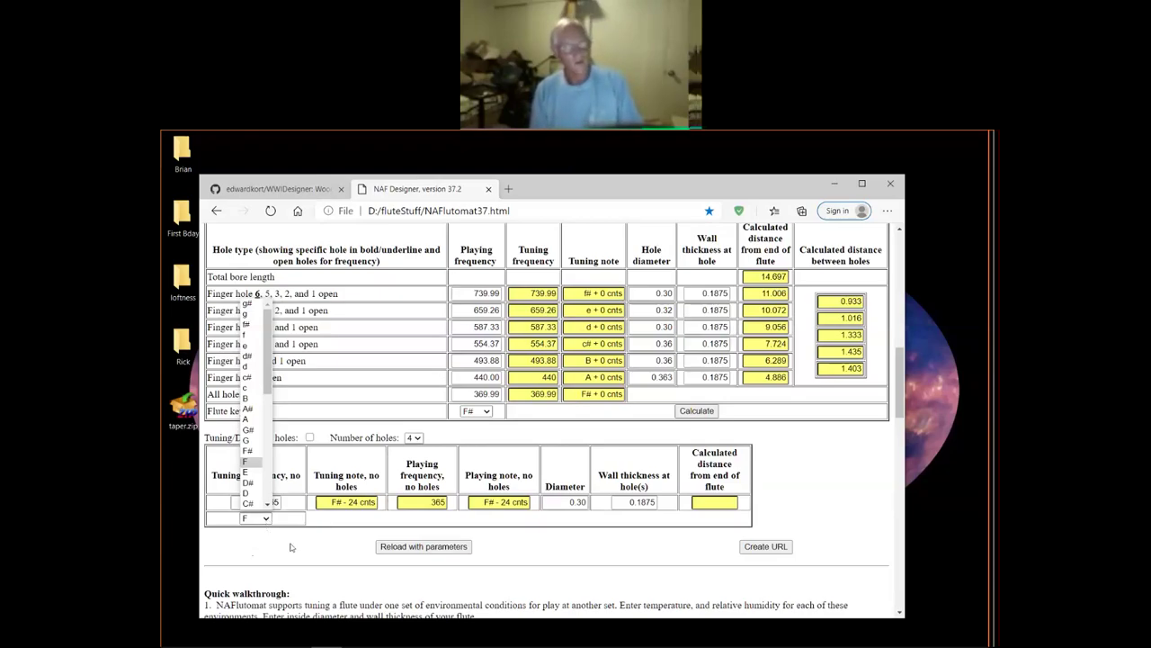
Step: Tune the direction holes to E, enable them, and recalculate for a 16.978 bore length
click(321, 539)
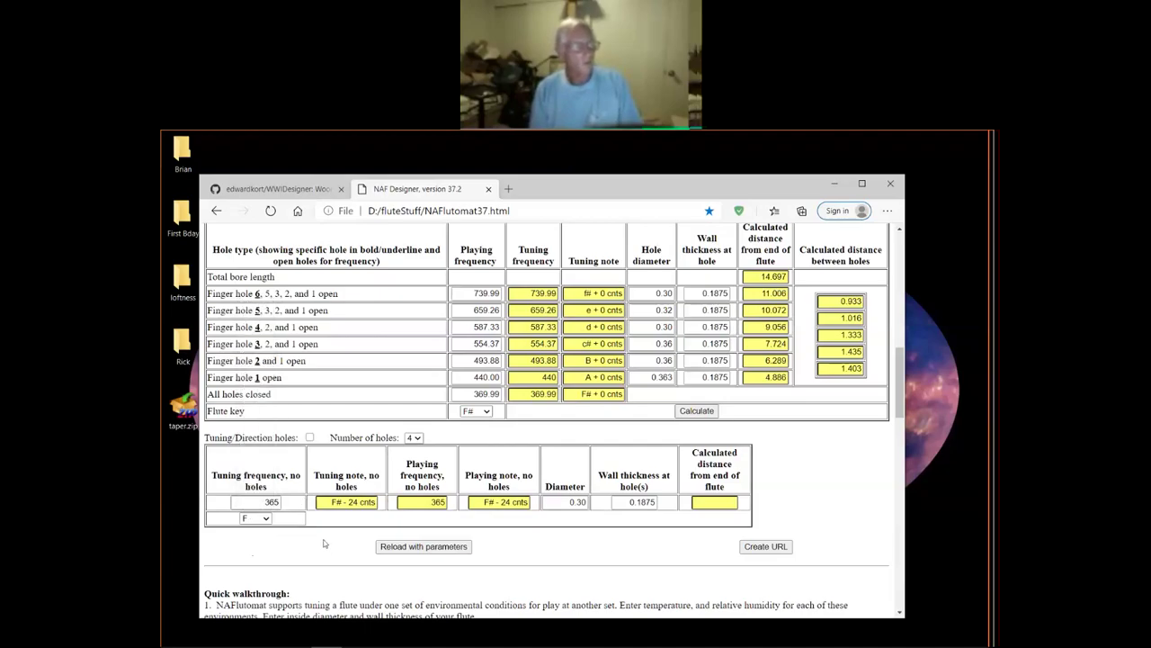
click(266, 519)
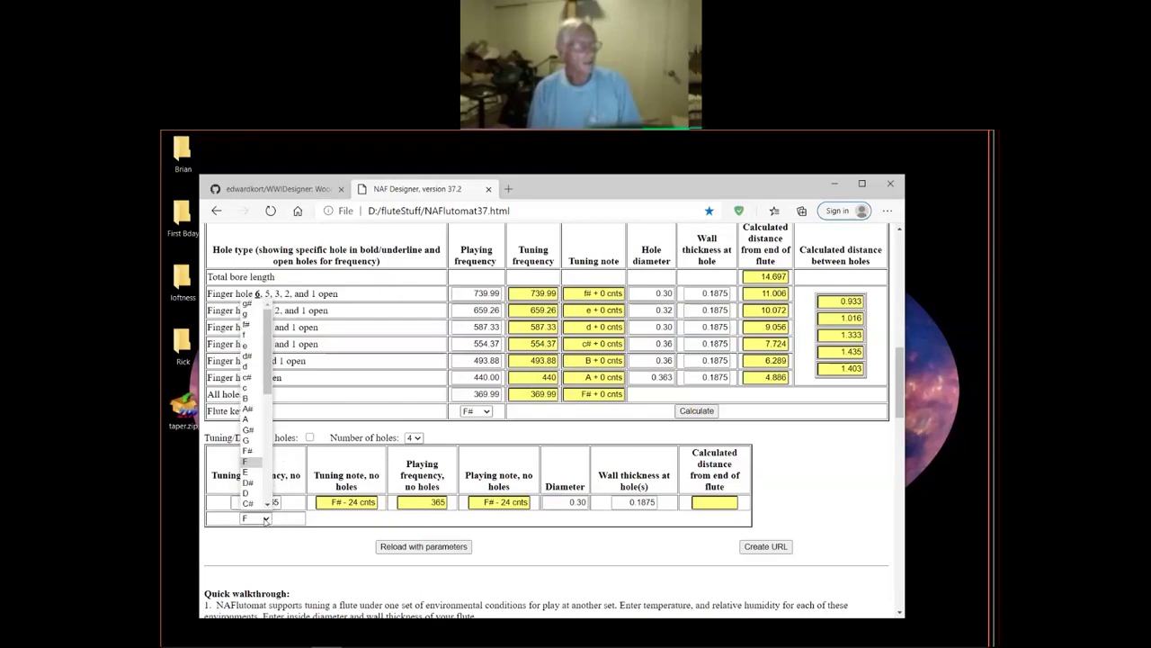
click(254, 472)
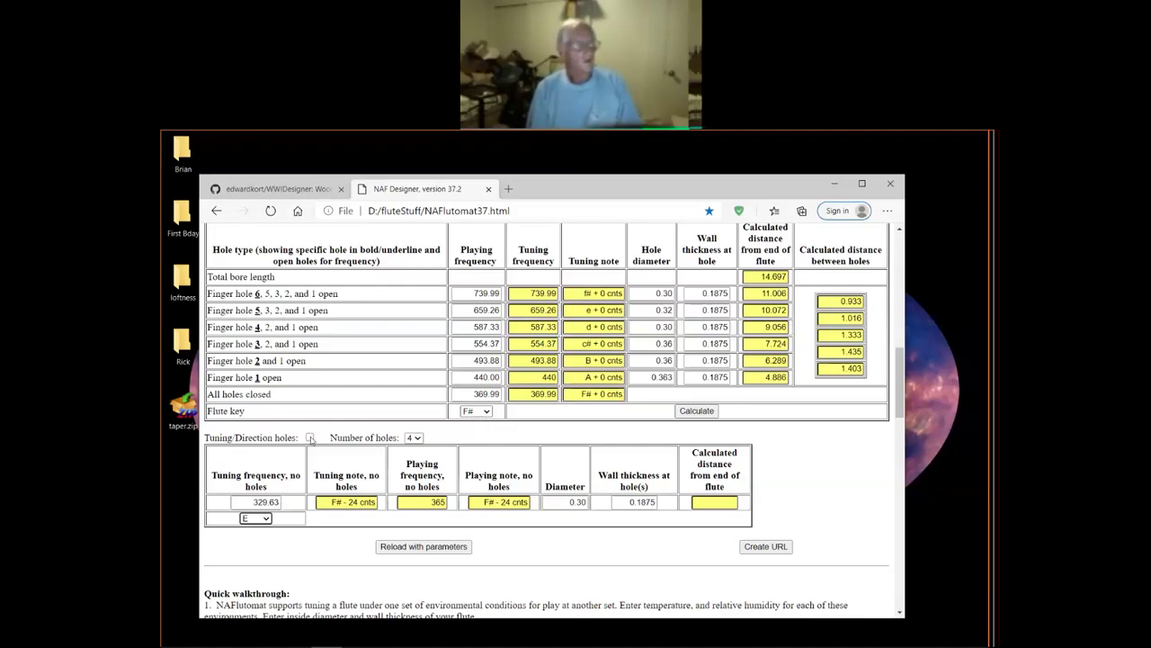
click(309, 438)
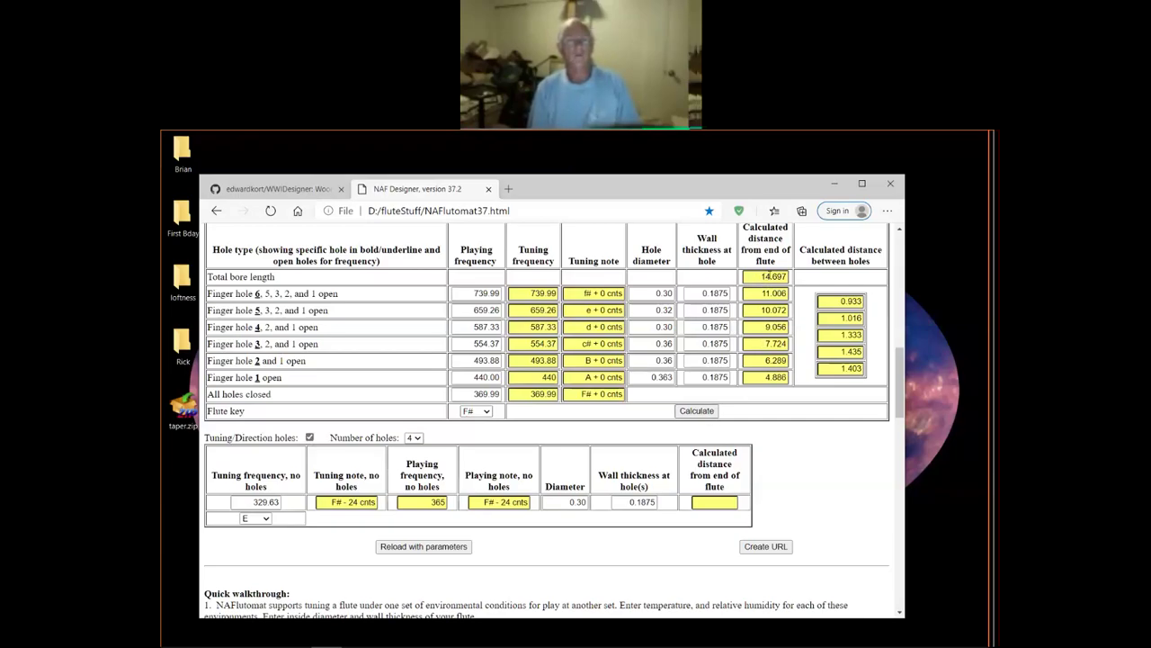
click(690, 412)
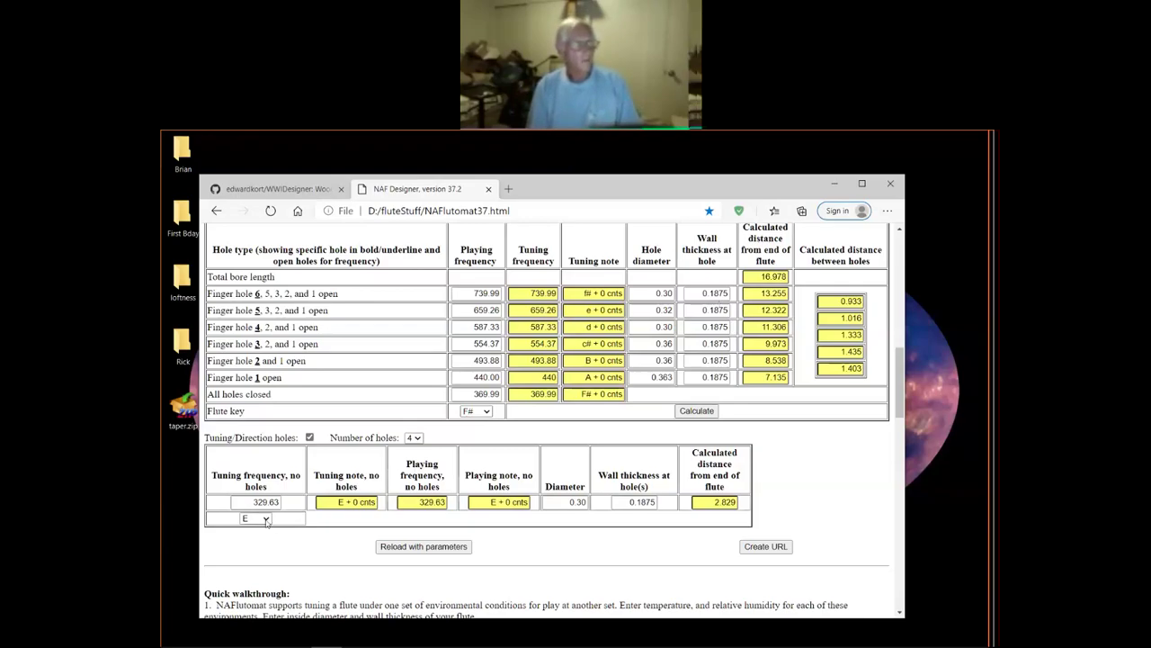
Step: Switch the direction-hole note to D# and recalculate, extending the bore to 18.205
click(266, 519)
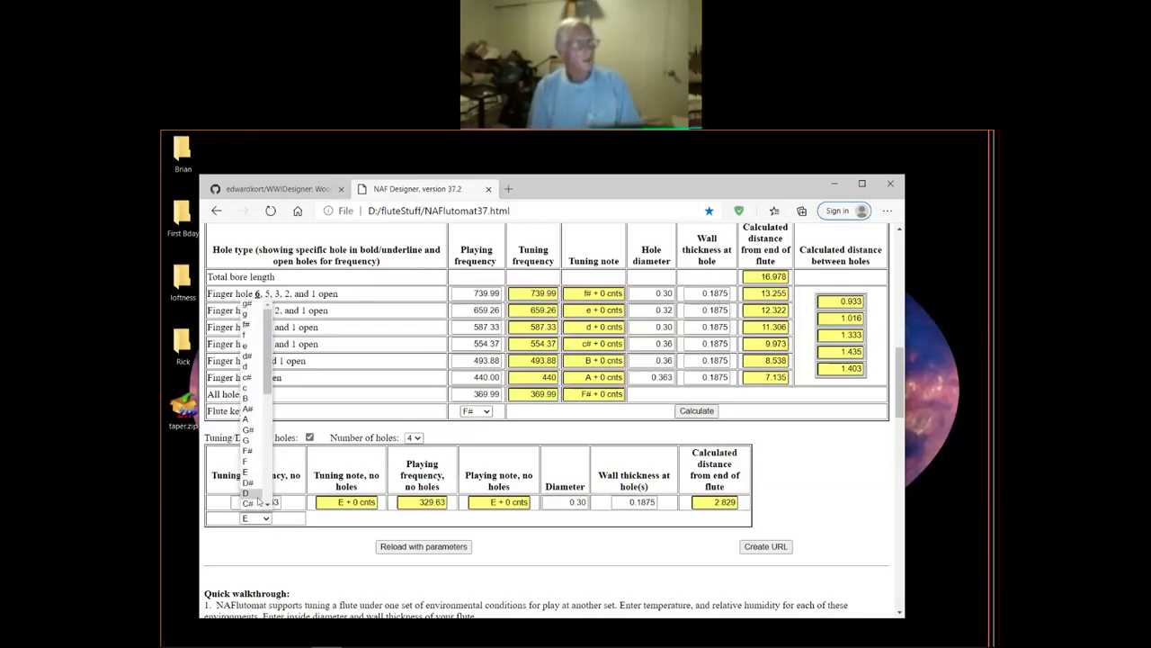
click(249, 483)
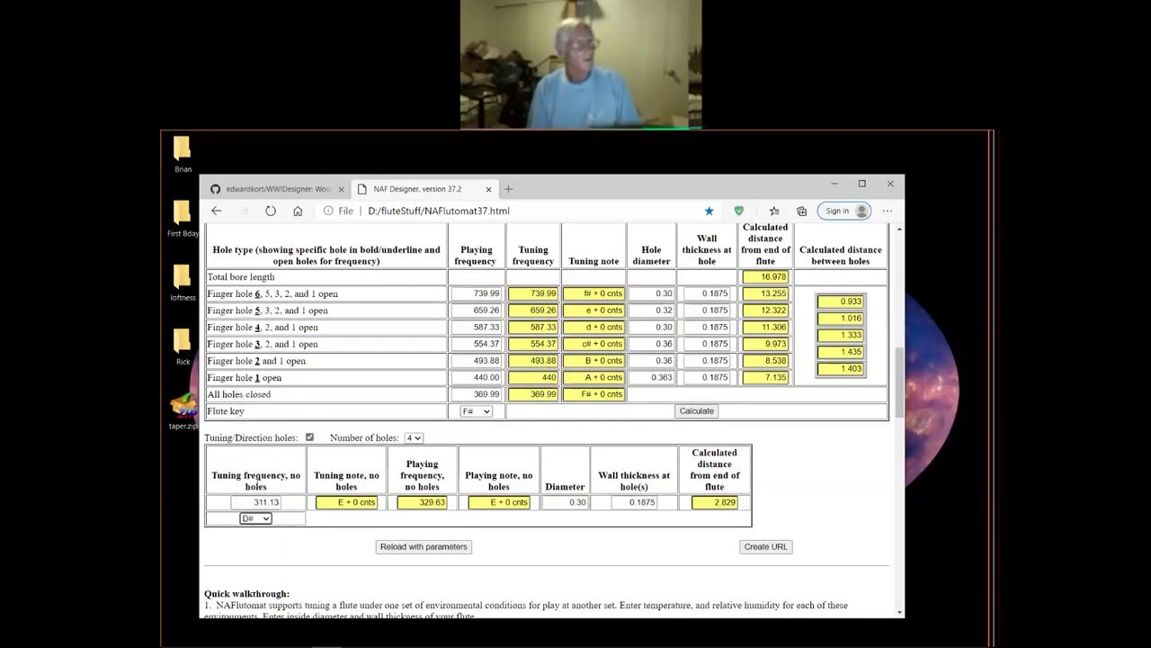
click(707, 410)
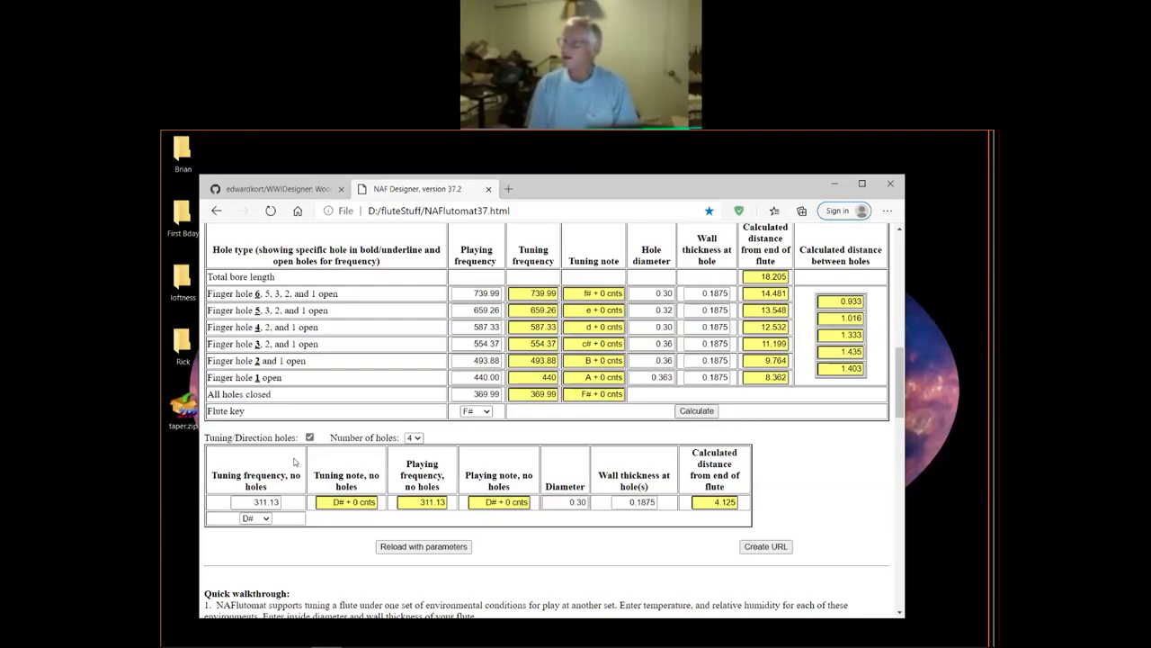
scroll(294, 462, up, 3)
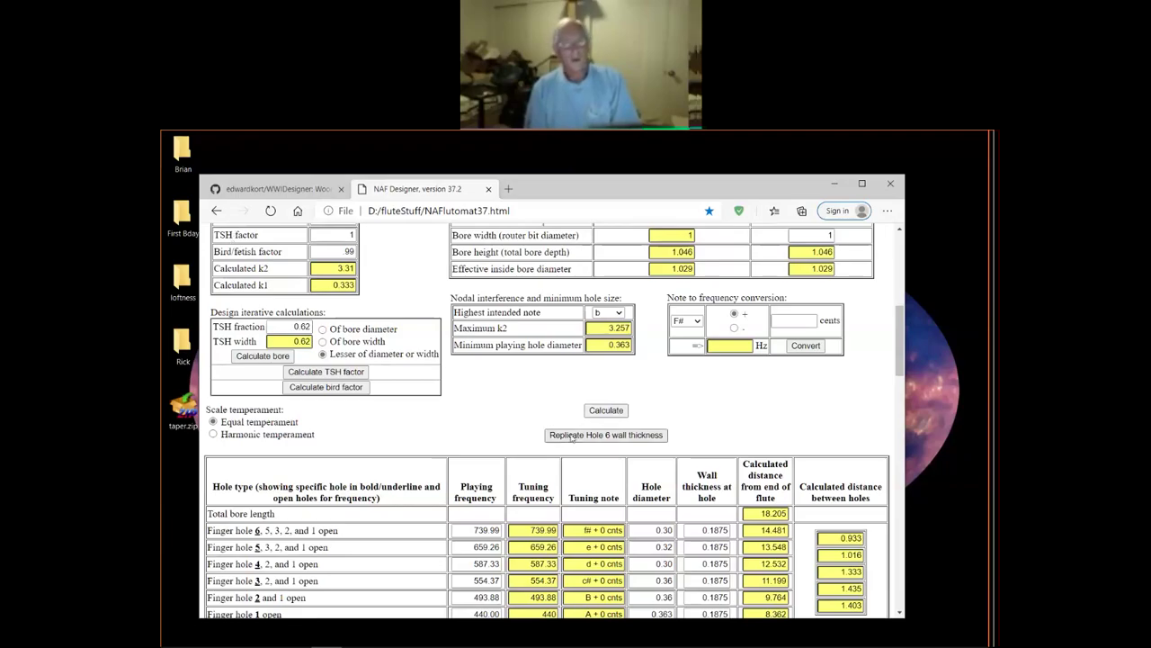
scroll(872, 401, down, 3)
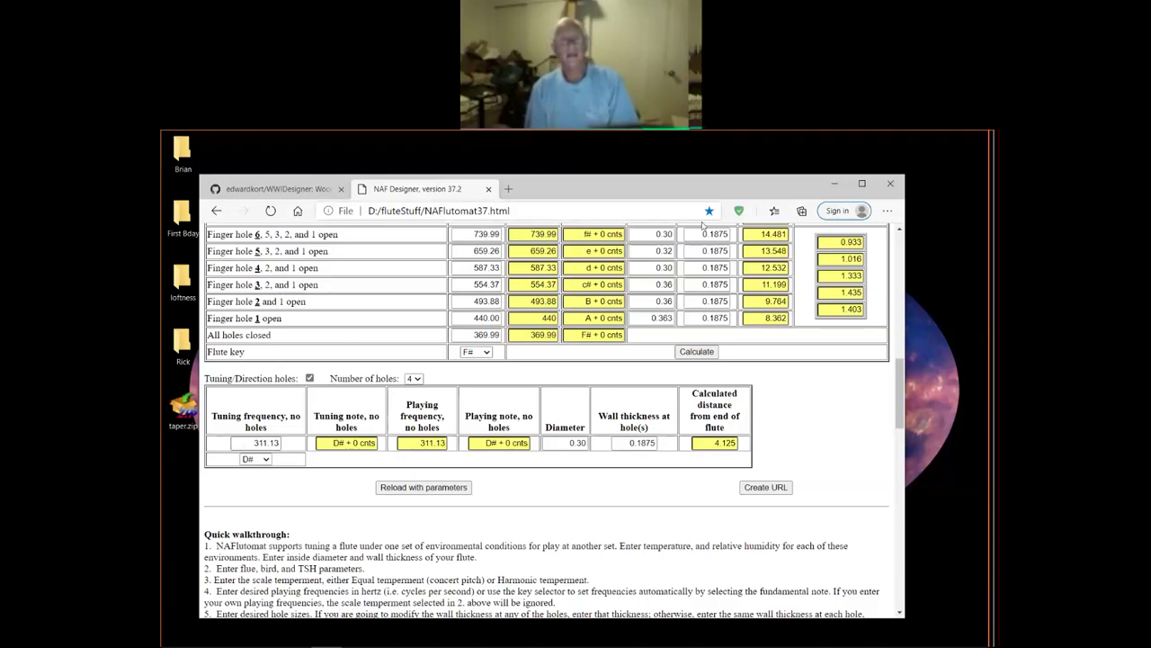
scroll(792, 324, up, 2)
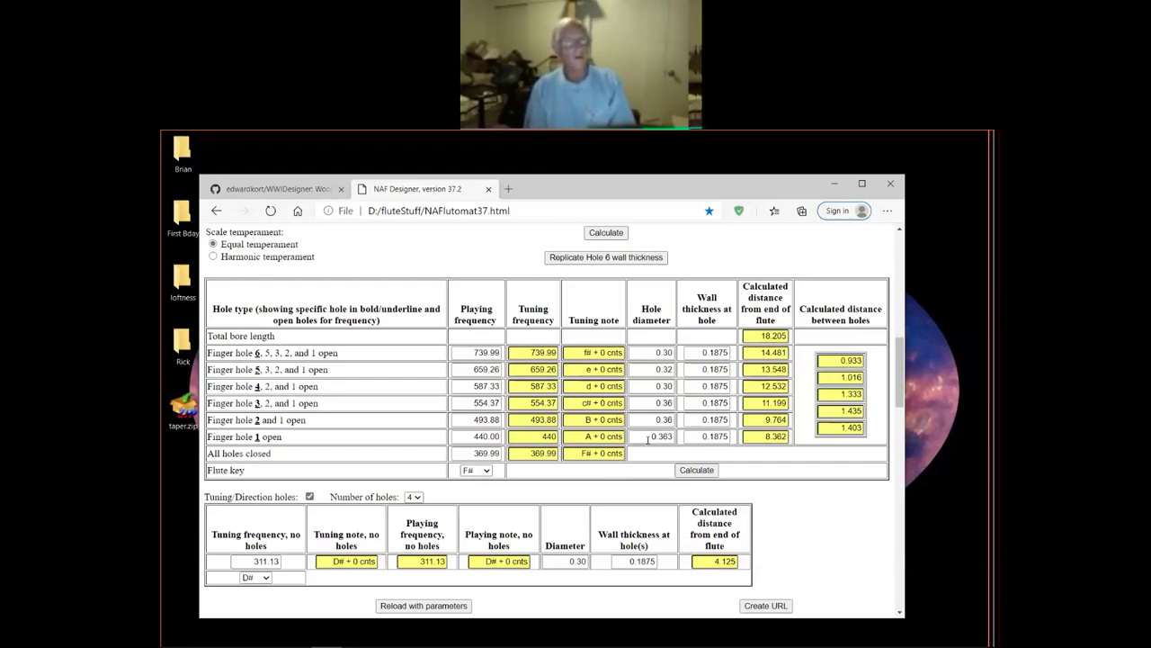
scroll(647, 445, up, 3)
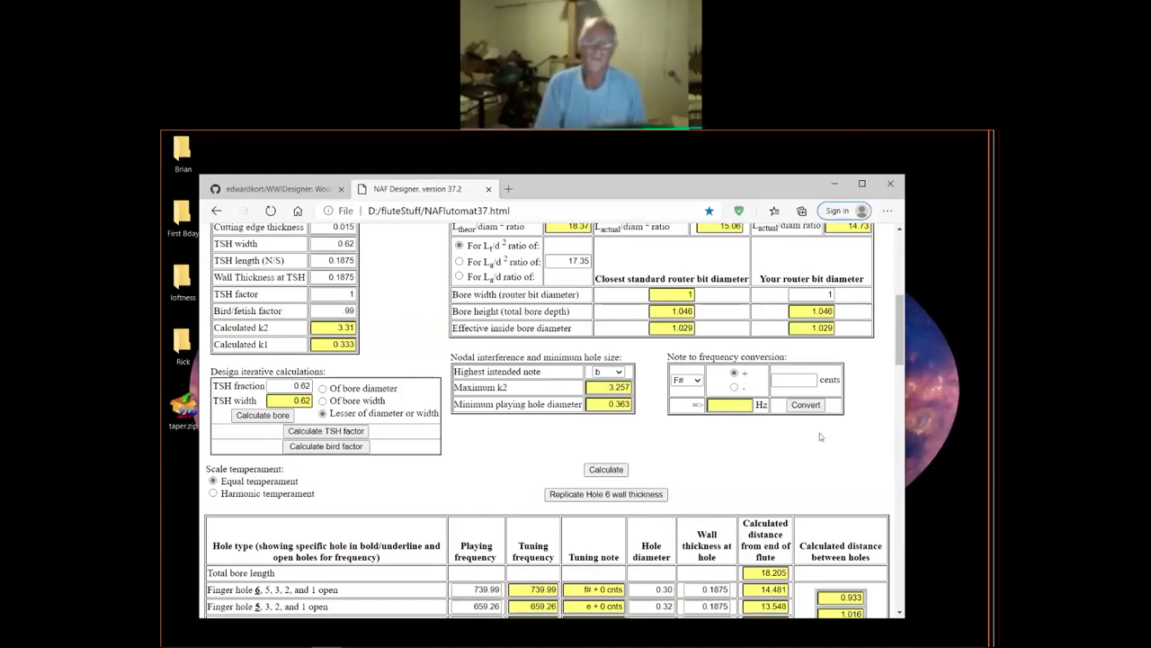
scroll(722, 374, up, 1)
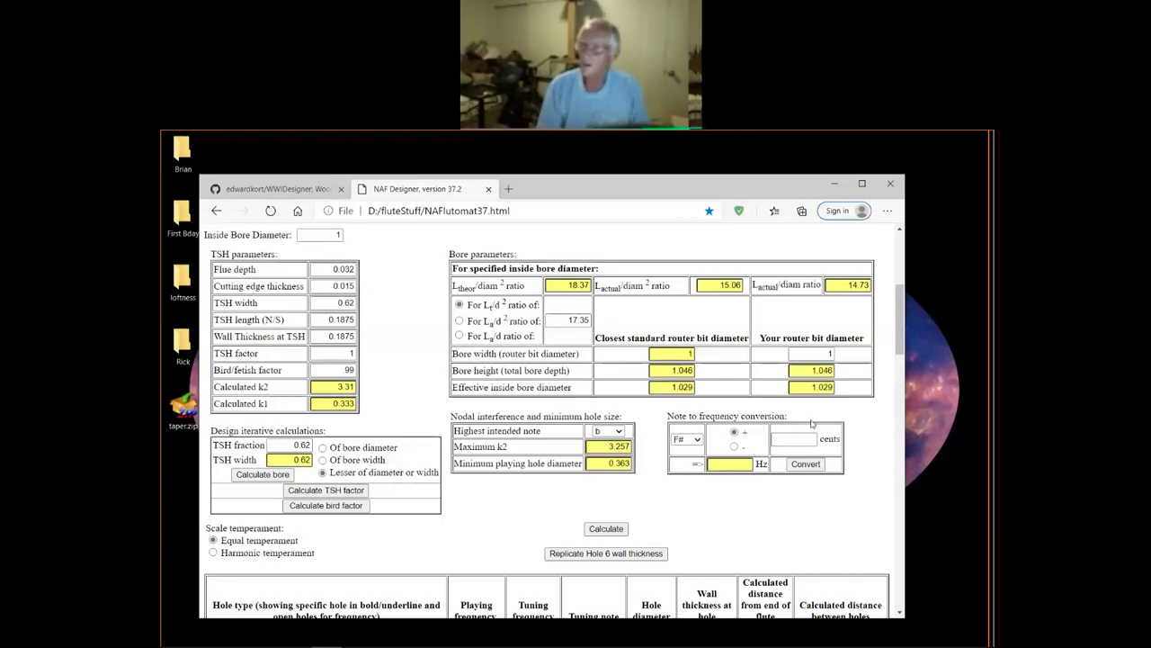
scroll(717, 391, up, 1)
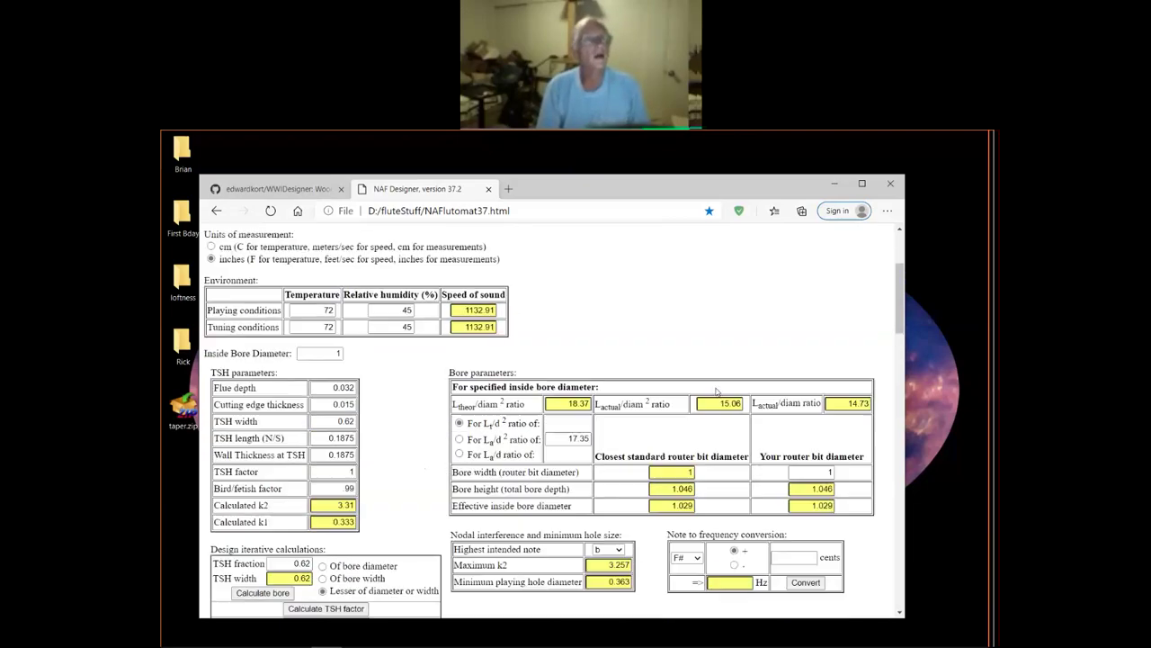
scroll(717, 391, up, 1)
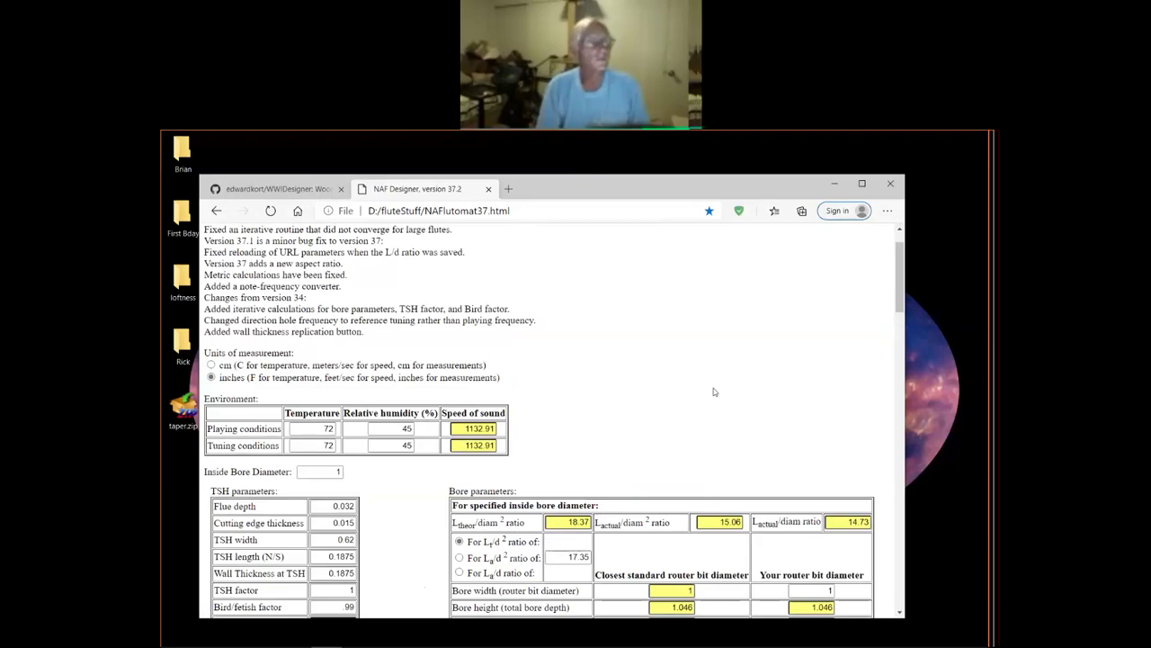
scroll(713, 389, down, 2)
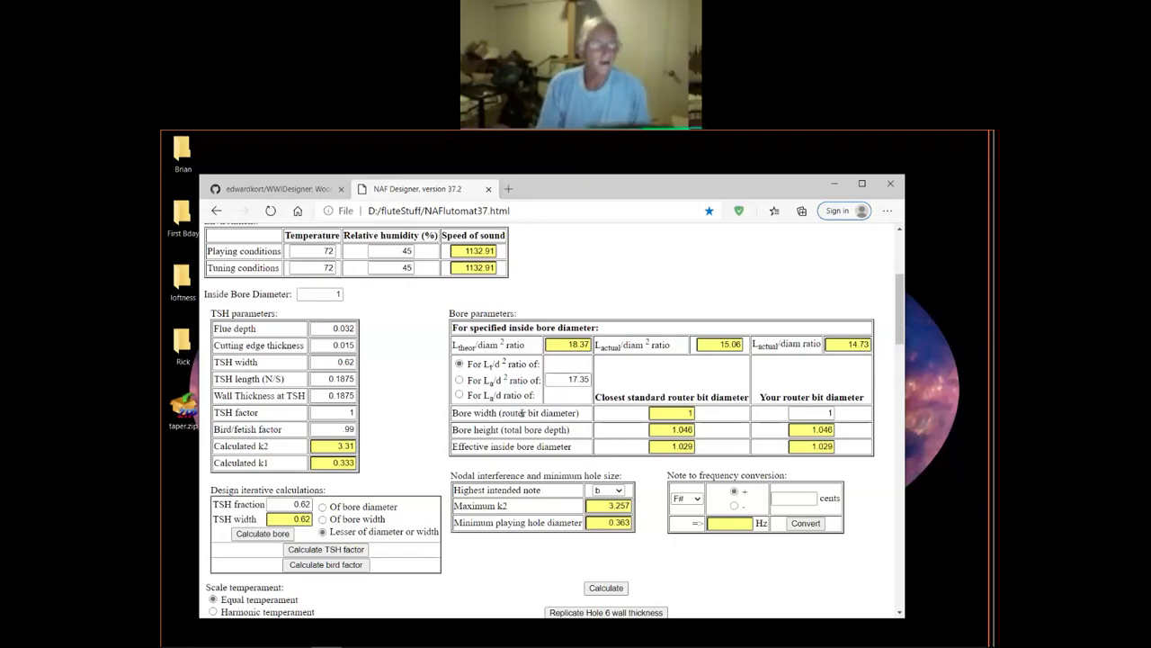
scroll(646, 411, down, 1)
scroll(648, 411, down, 2)
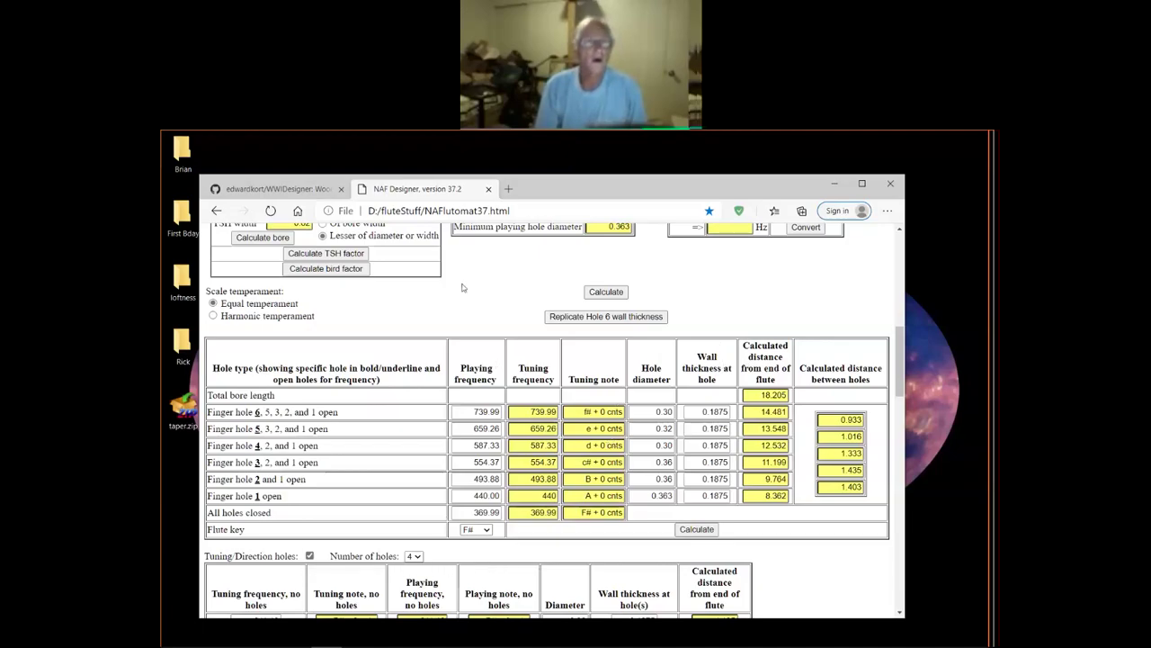
scroll(760, 308, up, 2)
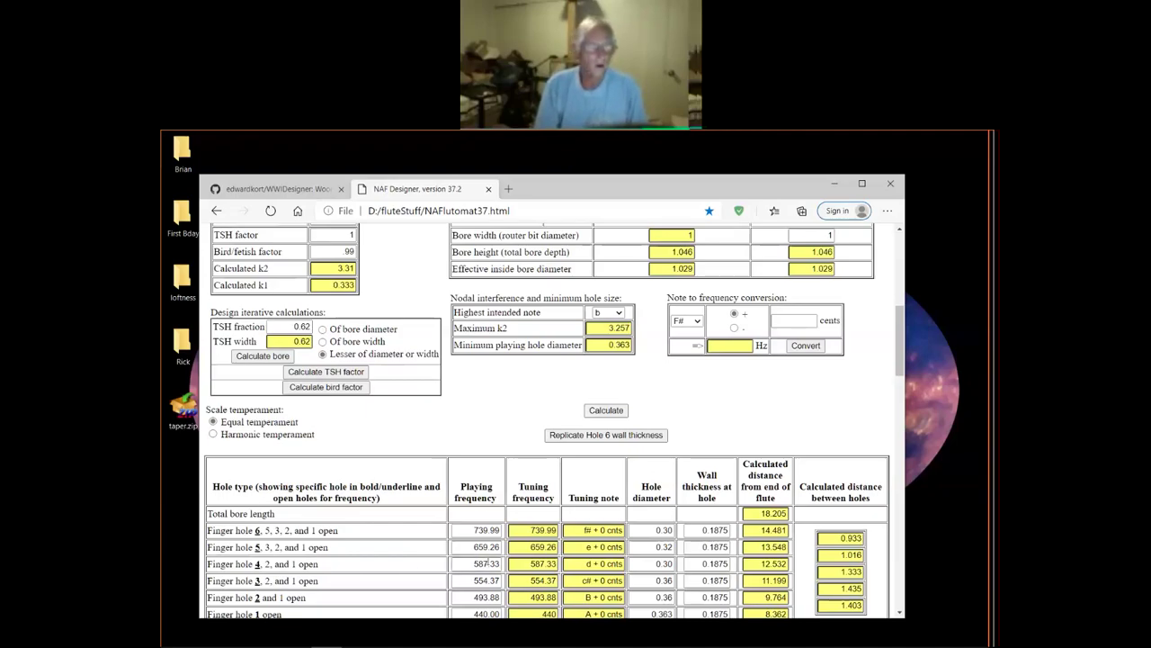
scroll(411, 565, down, 1)
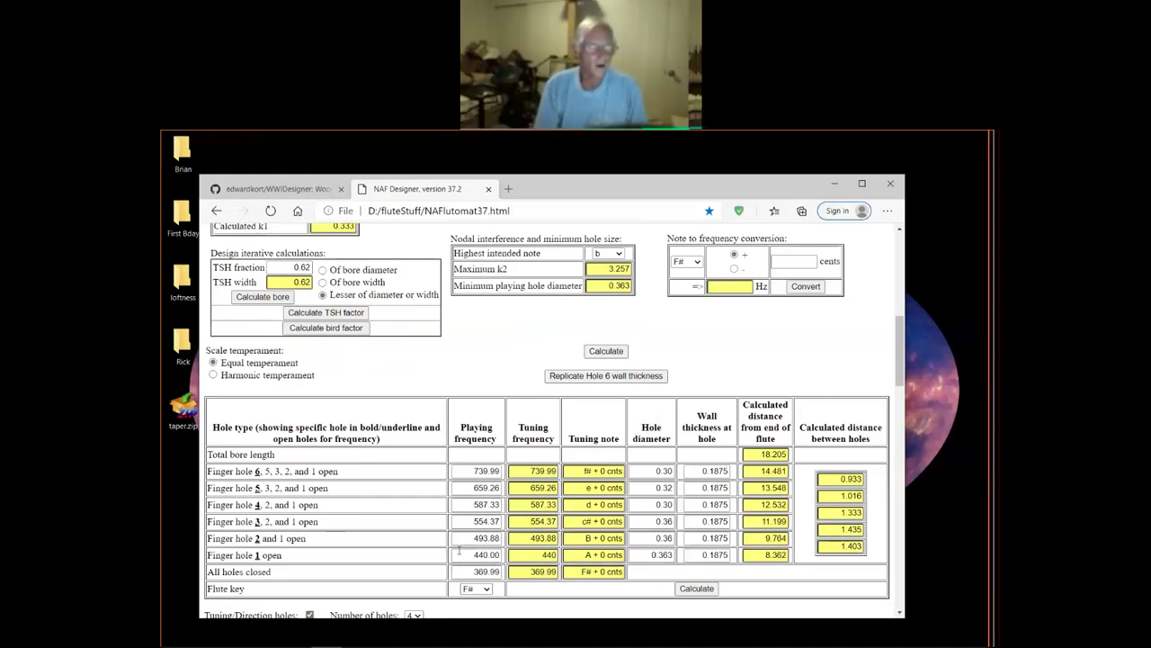